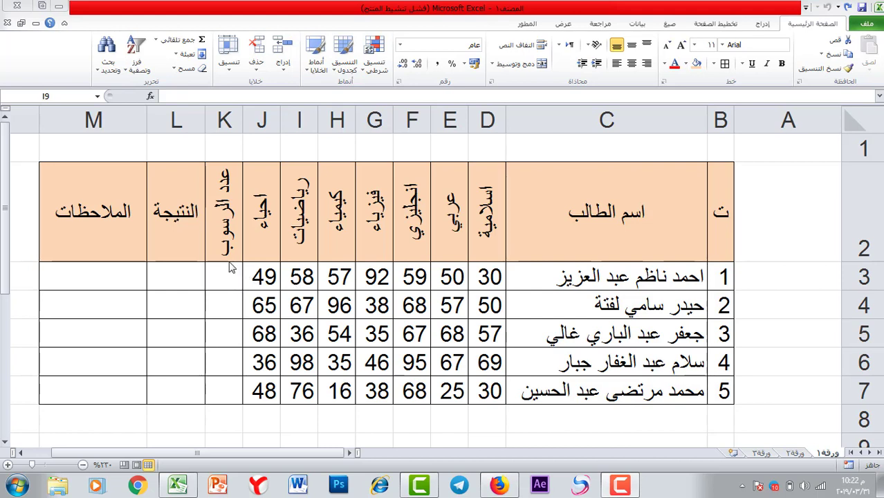
# Step: Insert a COUNTIF function into cell K3 of the failure-count column
pyautogui.click(228, 277)
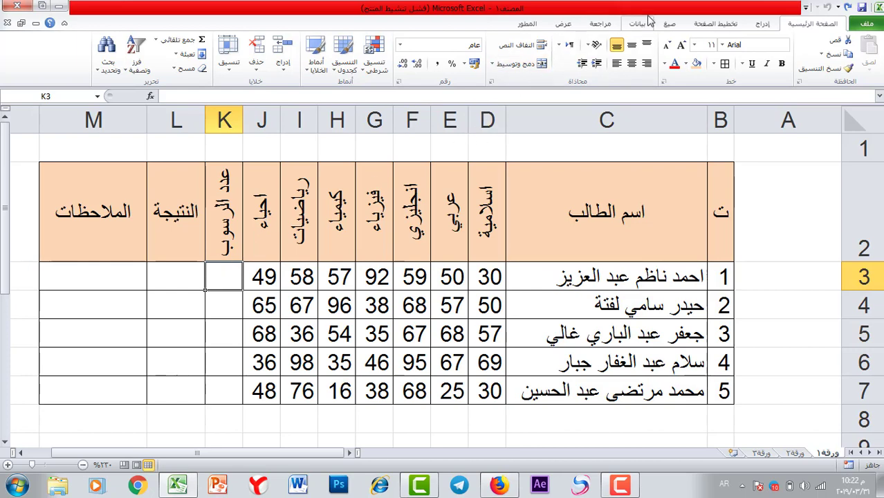
pyautogui.click(670, 23)
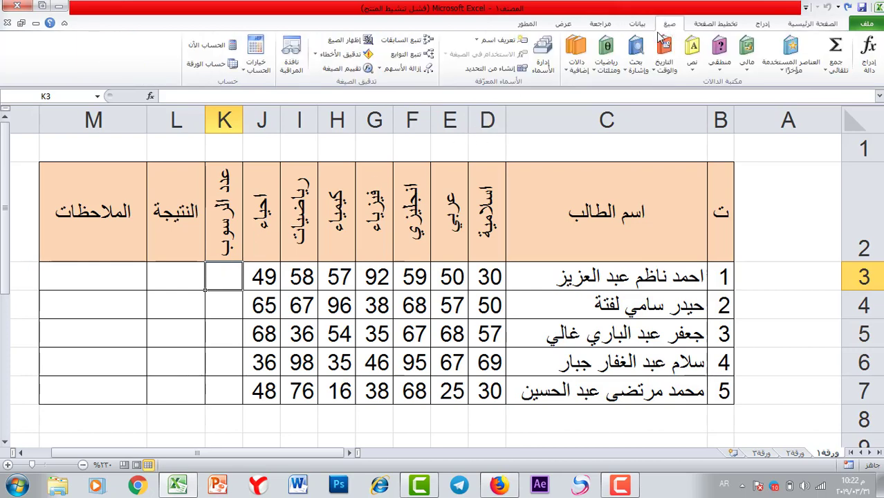
pyautogui.click(580, 73)
pyautogui.moveTo(554, 83)
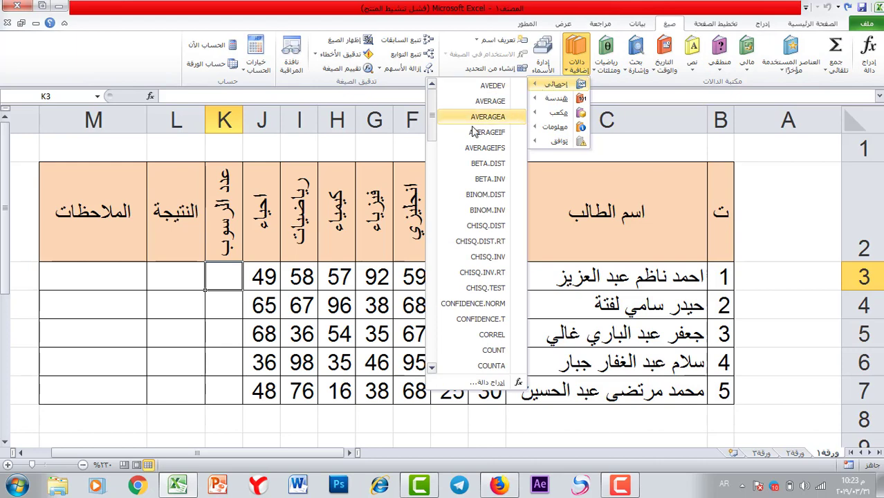
pyautogui.click(432, 367)
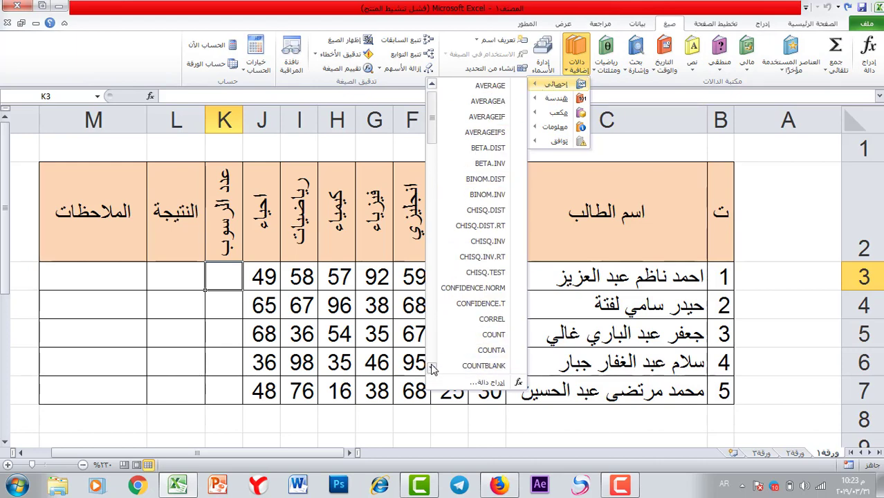
pyautogui.scroll(-2, 442, 365)
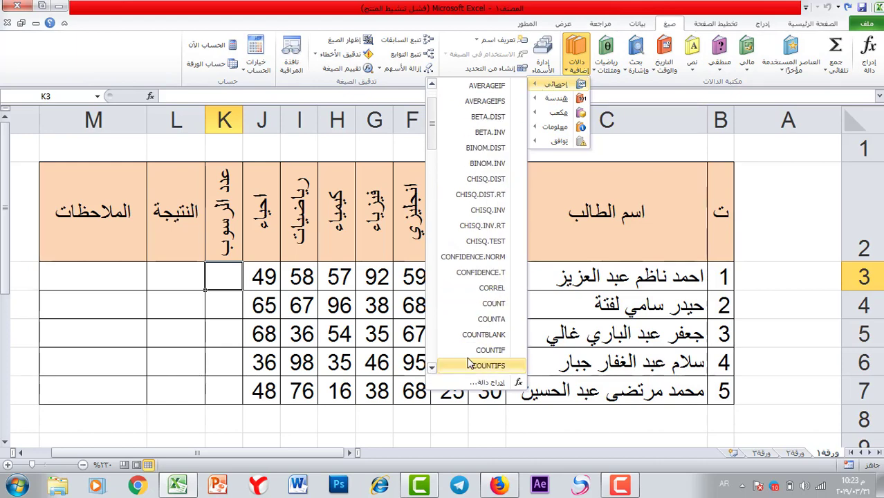
pyautogui.click(488, 350)
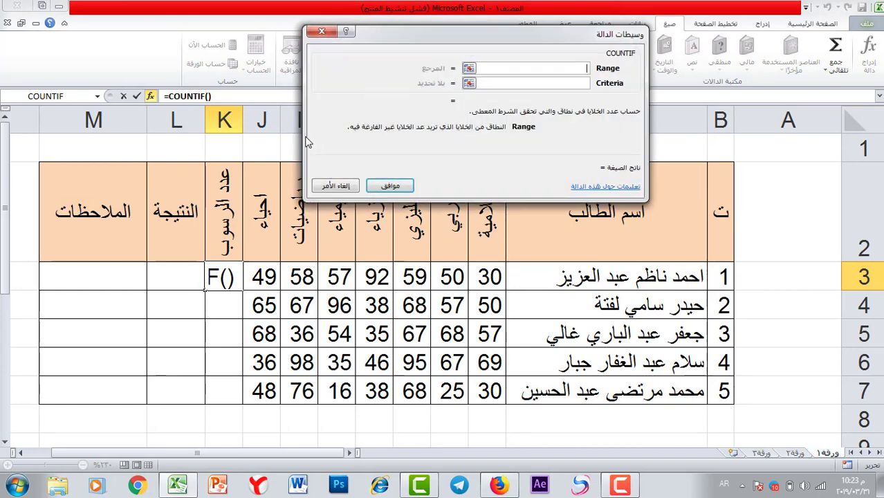
# Step: Complete the COUNTIF function with range D3:J3 and criterion <50, moving its dialog clear of the first student's marks
pyautogui.moveTo(408, 35); pyautogui.dragTo(290, 306)
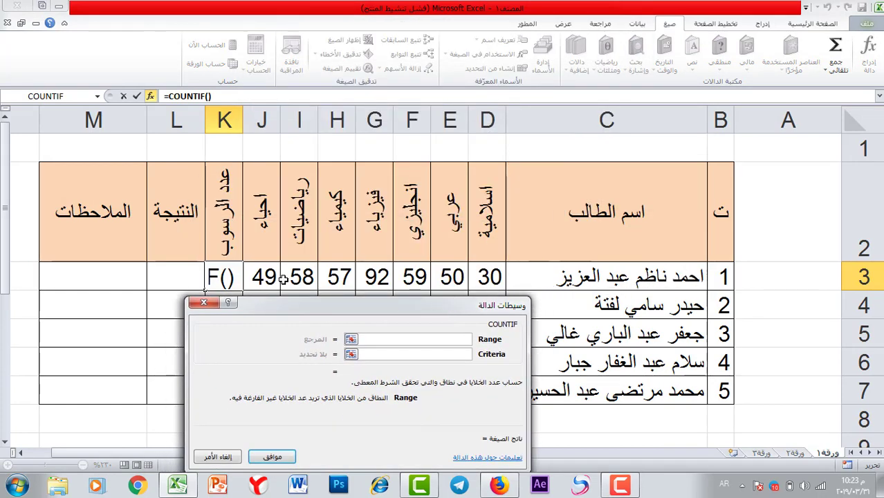
pyautogui.moveTo(393, 314); pyautogui.dragTo(236, 326)
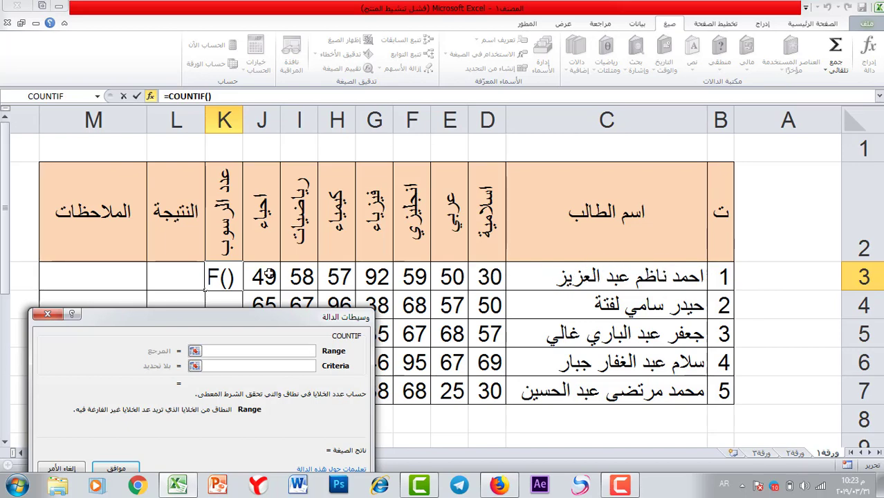
pyautogui.moveTo(256, 320); pyautogui.dragTo(400, 312)
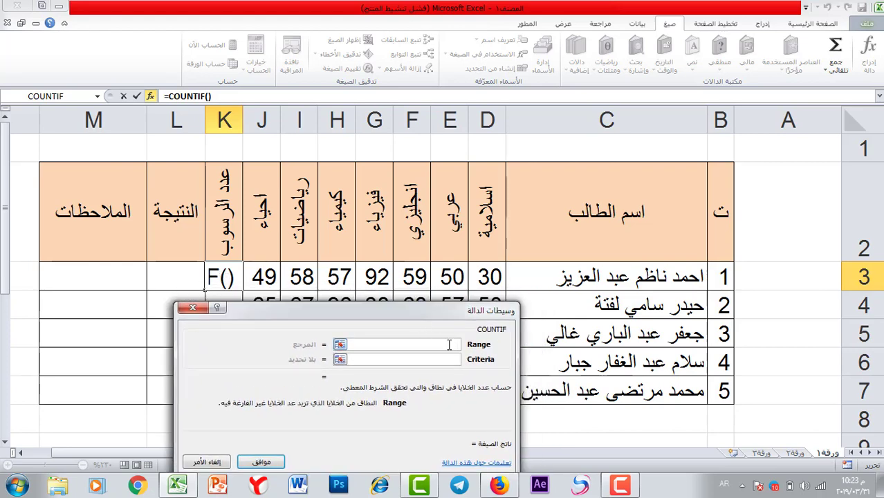
pyautogui.moveTo(495, 276); pyautogui.dragTo(250, 278)
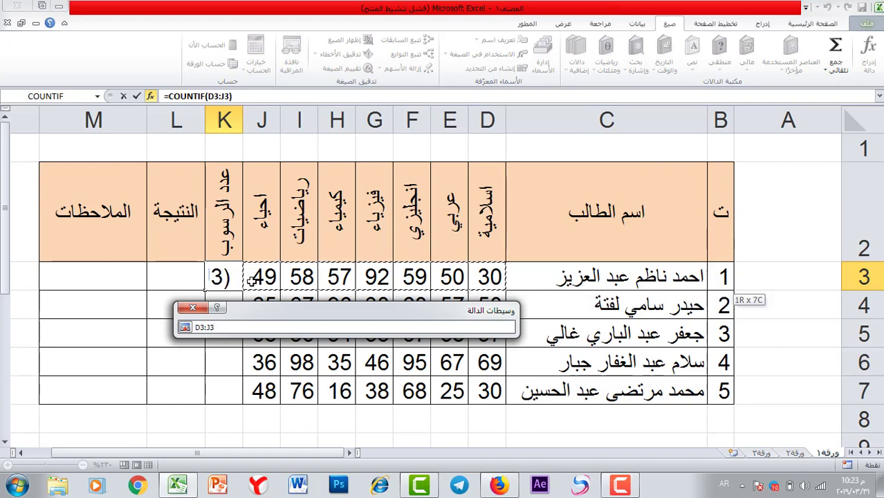
pyautogui.moveTo(251, 278); pyautogui.dragTo(251, 278)
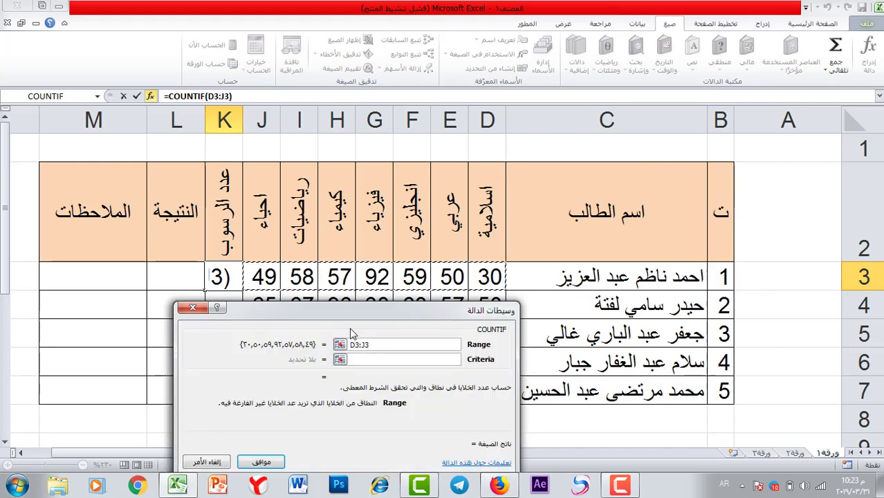
pyautogui.click(370, 360)
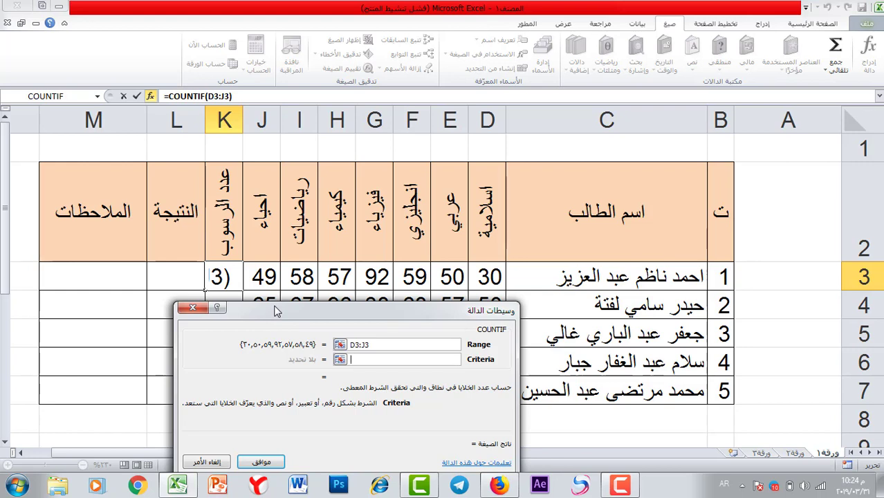
pyautogui.write('<')
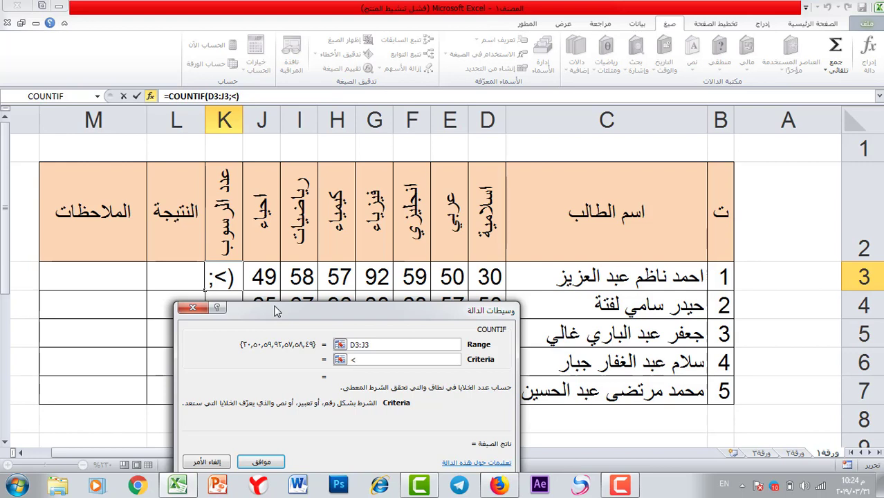
pyautogui.write('50')
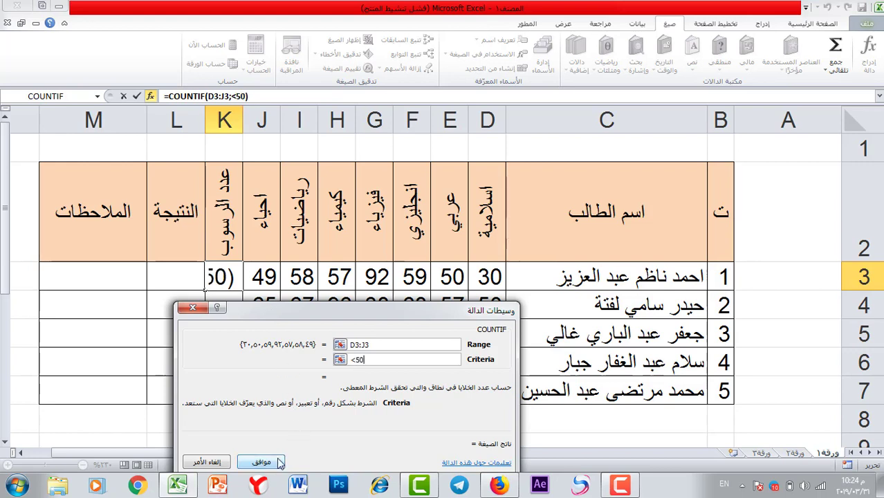
pyautogui.click(280, 462)
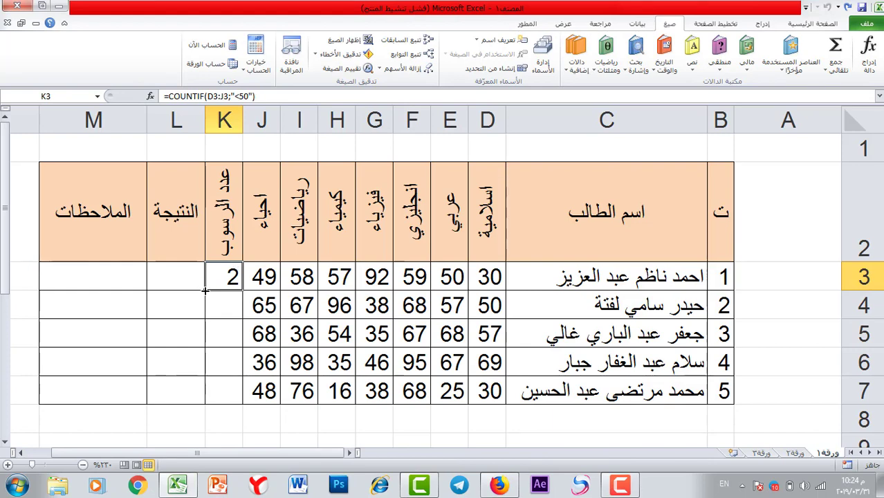
# Step: Fill the COUNTIF formula from K3 down to K7 and check the copied formula in K4
pyautogui.moveTo(205, 291); pyautogui.dragTo(207, 402)
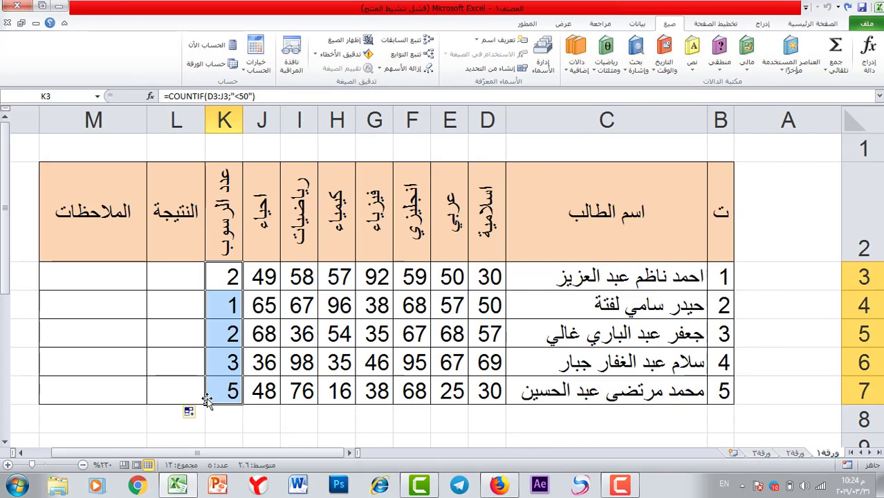
pyautogui.click(224, 284)
pyautogui.click(225, 302)
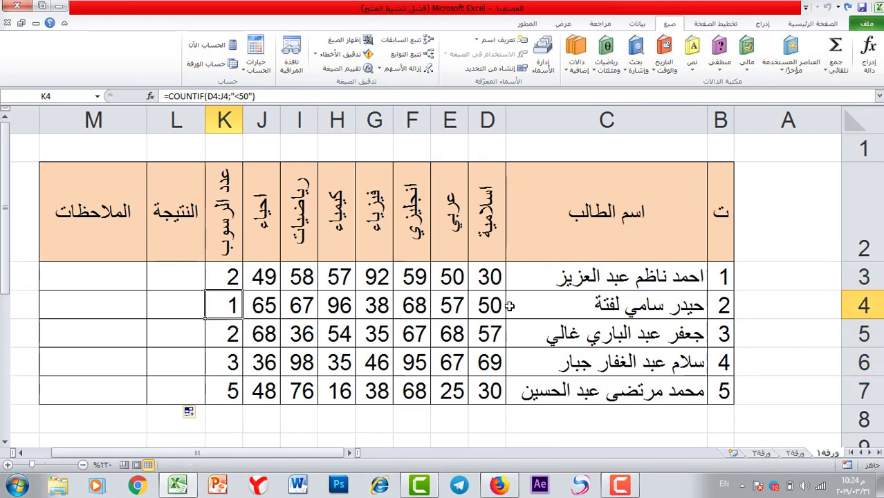
# Step: Change the second student's physics mark in G4 to 60 and check the failure-count formulas in K4 through K7
pyautogui.click(377, 307)
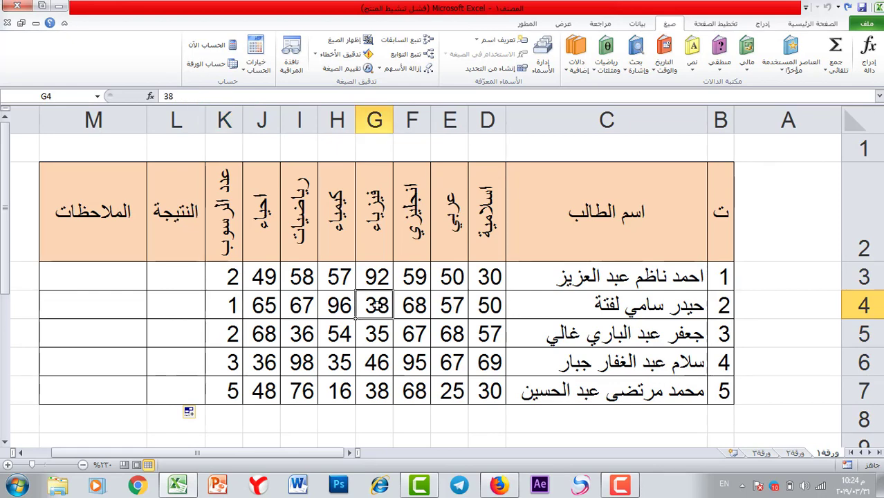
pyautogui.write('60')
pyautogui.press('Return')
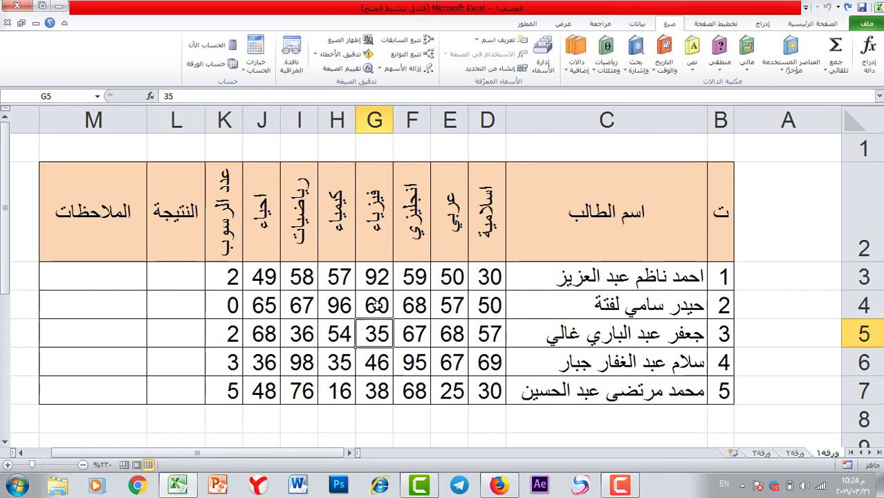
pyautogui.click(235, 303)
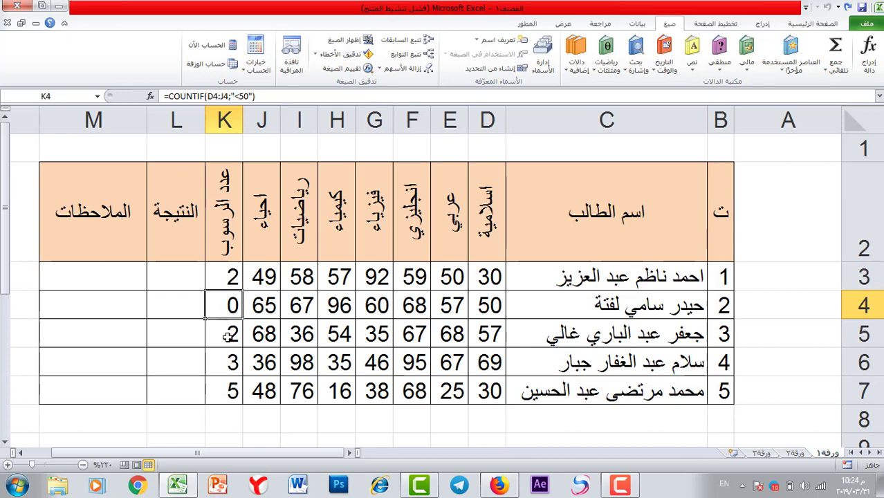
pyautogui.click(232, 337)
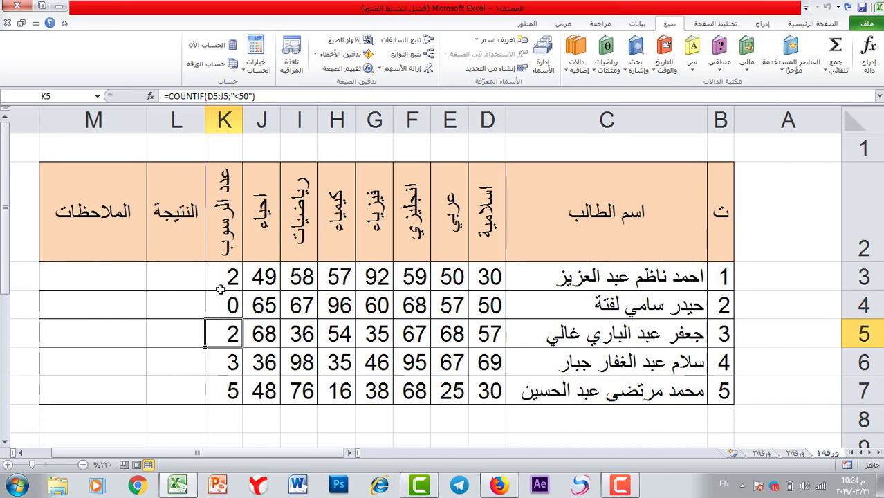
pyautogui.click(224, 367)
pyautogui.click(227, 398)
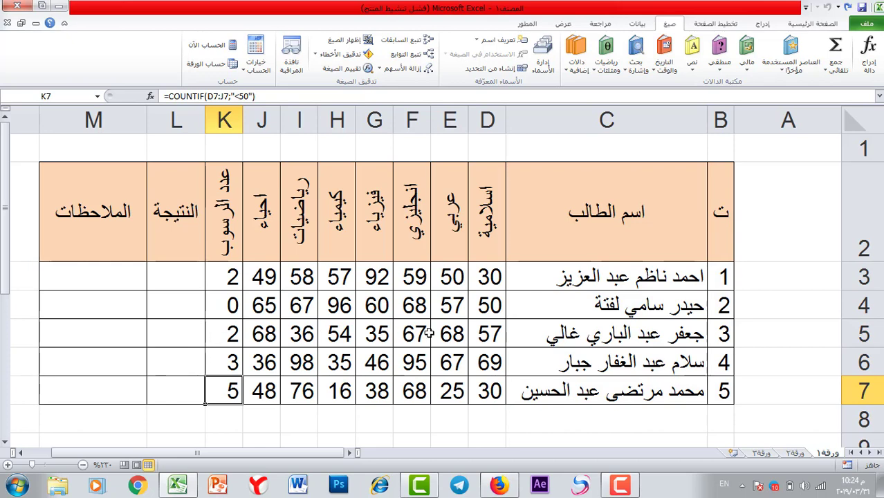
# Step: Change the third student's mathematics mark in I5 to 70 and review the failure counts in K3:K7
pyautogui.click(294, 335)
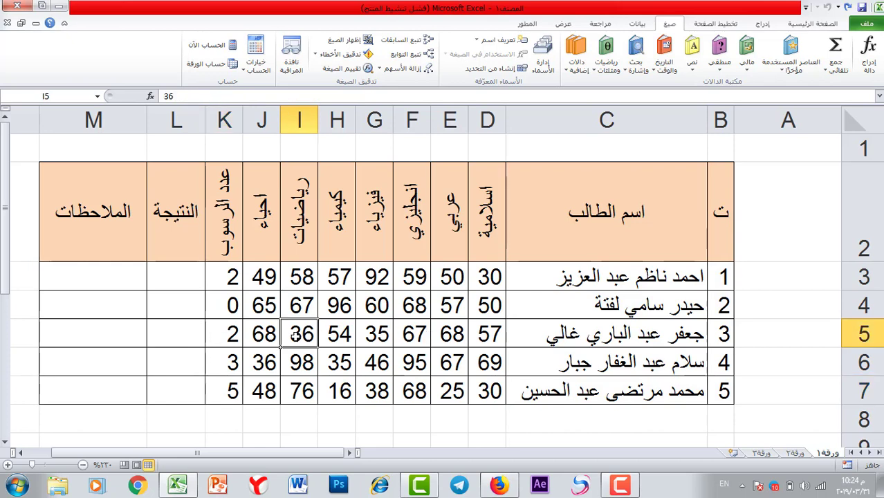
pyautogui.write('70')
pyautogui.press('Return')
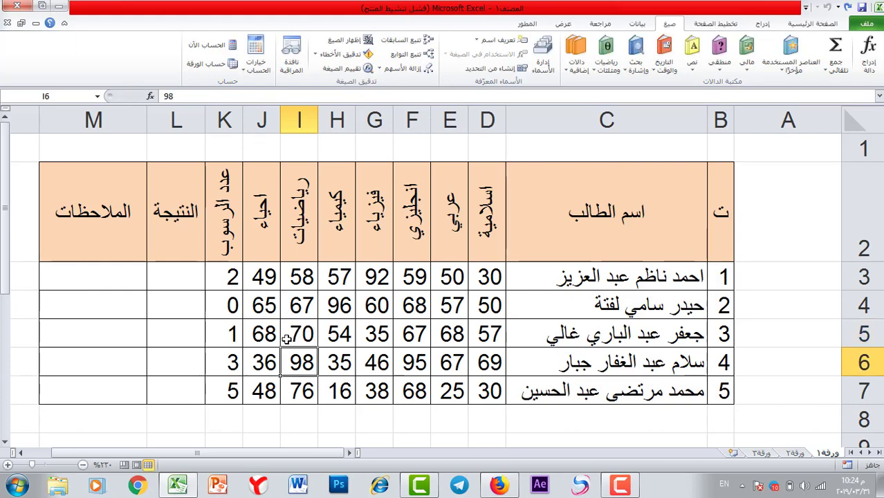
pyautogui.click(158, 382)
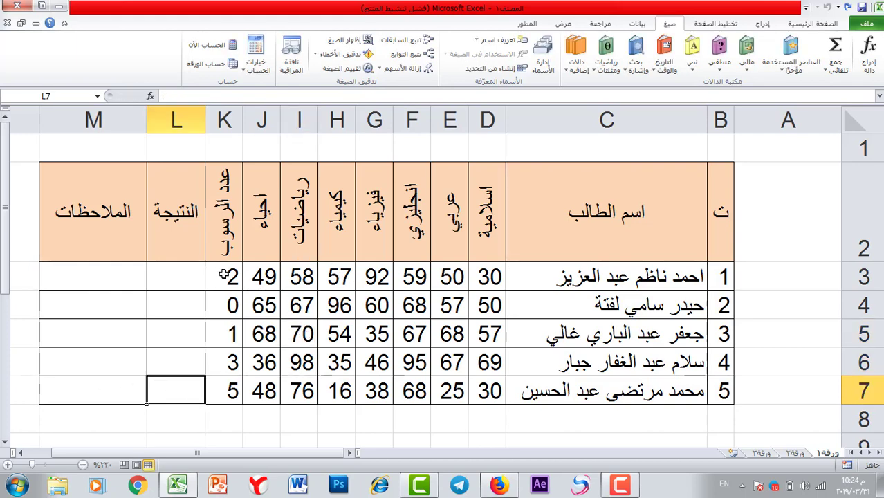
pyautogui.moveTo(223, 275); pyautogui.dragTo(221, 391)
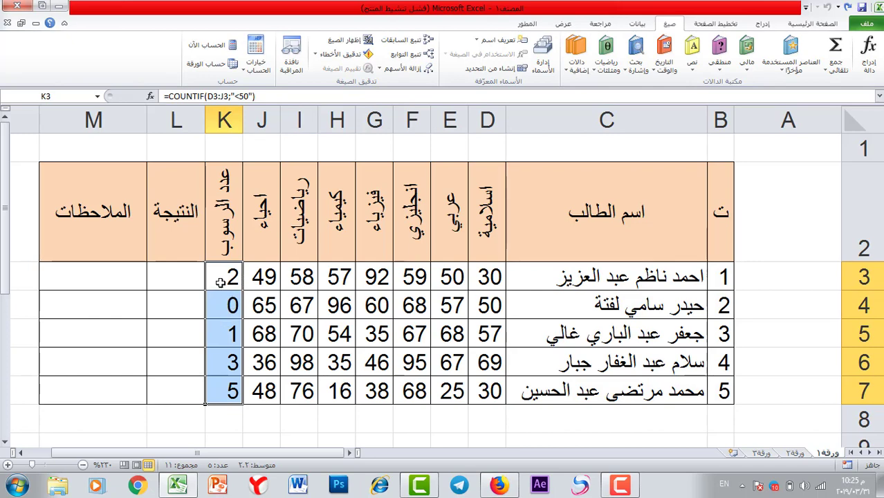
pyautogui.moveTo(227, 278); pyautogui.dragTo(222, 389)
# Step: Insert an IF function into cell L3 of the result column and move its dialog below row 3
pyautogui.click(169, 282)
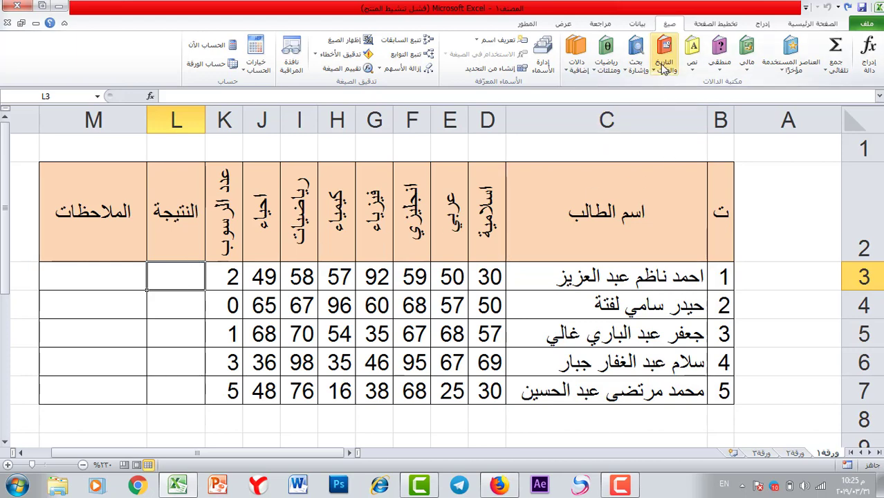
pyautogui.click(721, 79)
pyautogui.click(709, 115)
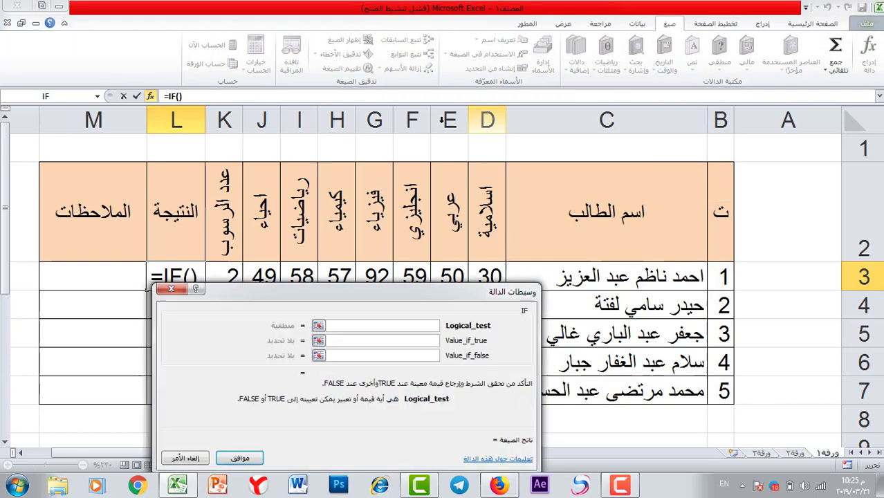
pyautogui.moveTo(352, 289); pyautogui.dragTo(289, 313)
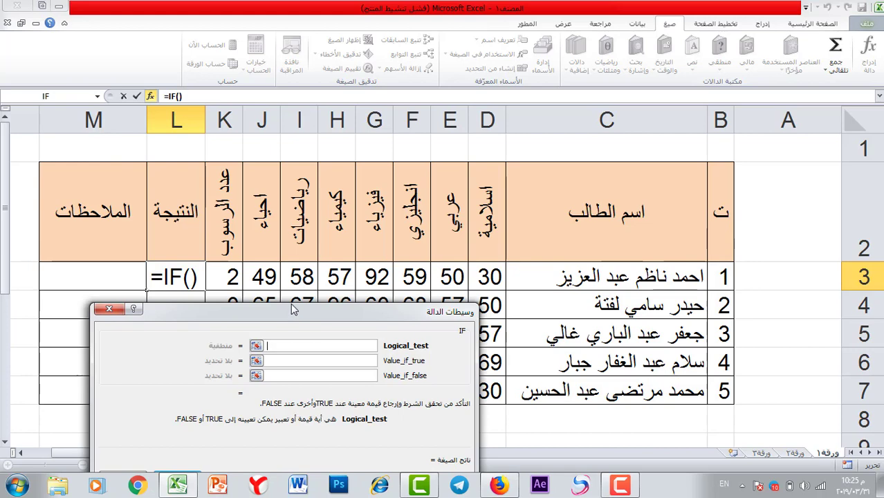
pyautogui.moveTo(290, 313); pyautogui.dragTo(259, 315)
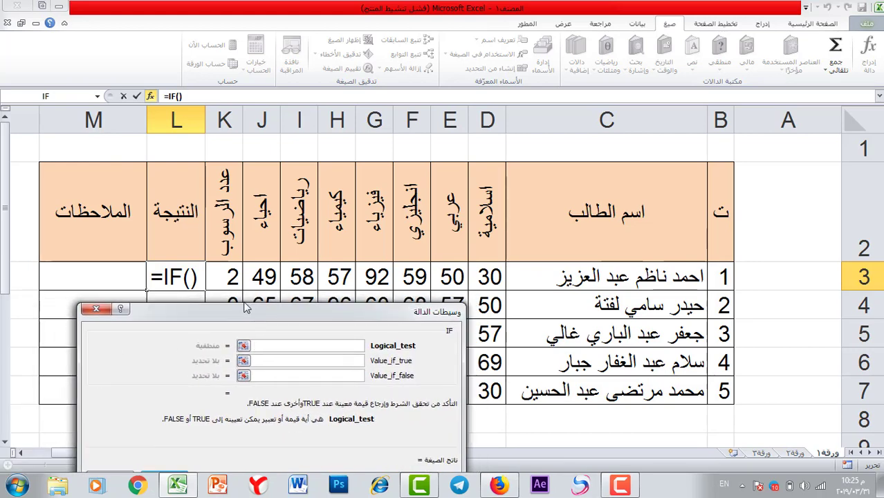
pyautogui.click(230, 275)
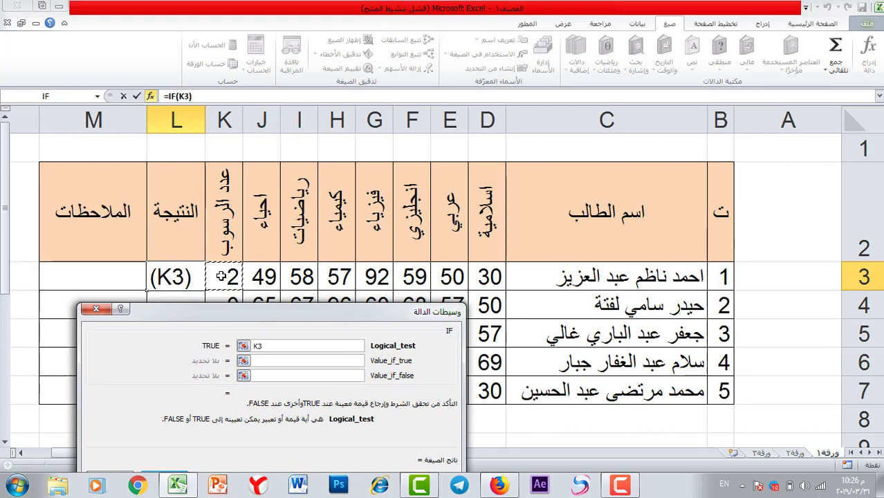
pyautogui.press('BackSpace')
pyautogui.press('BackSpace')
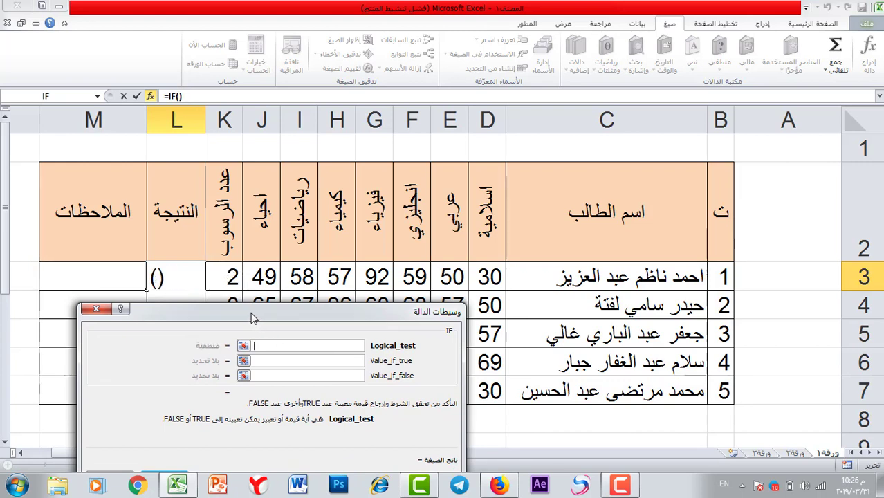
# Step: Set the logical test of the IF function to K3>2
pyautogui.click(230, 275)
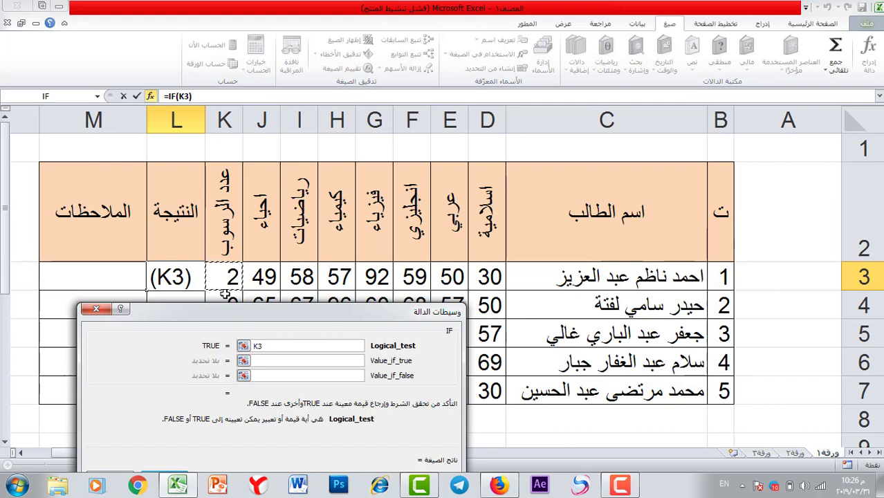
pyautogui.write('>')
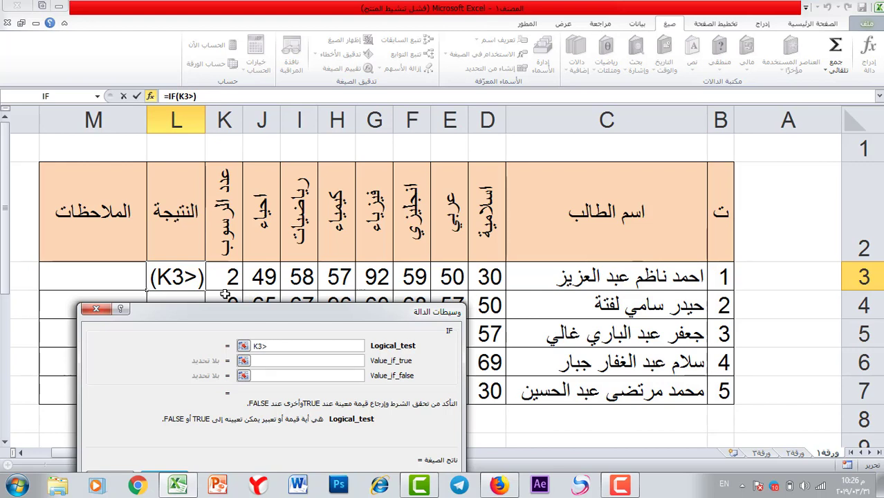
pyautogui.write('2')
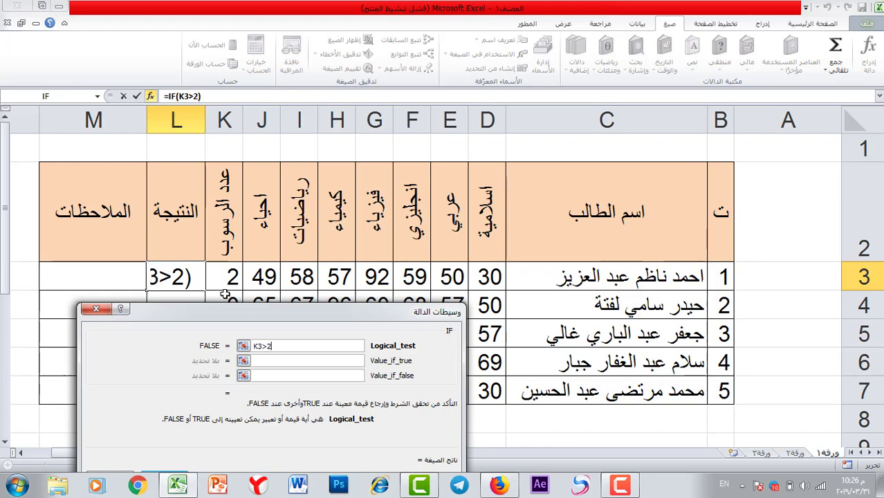
# Step: Set the IF function's value if true to the text "راسب"
pyautogui.press('Tab')
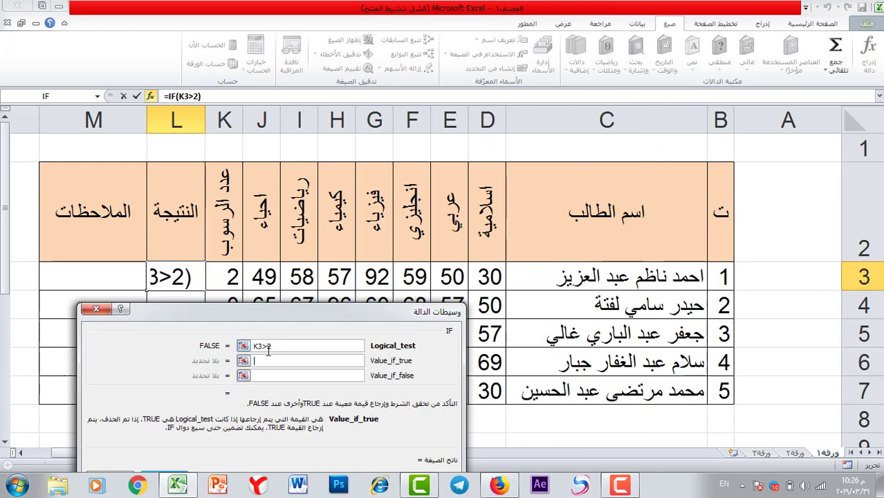
pyautogui.write('vh')
pyautogui.press('BackSpace')
pyautogui.press('BackSpace')
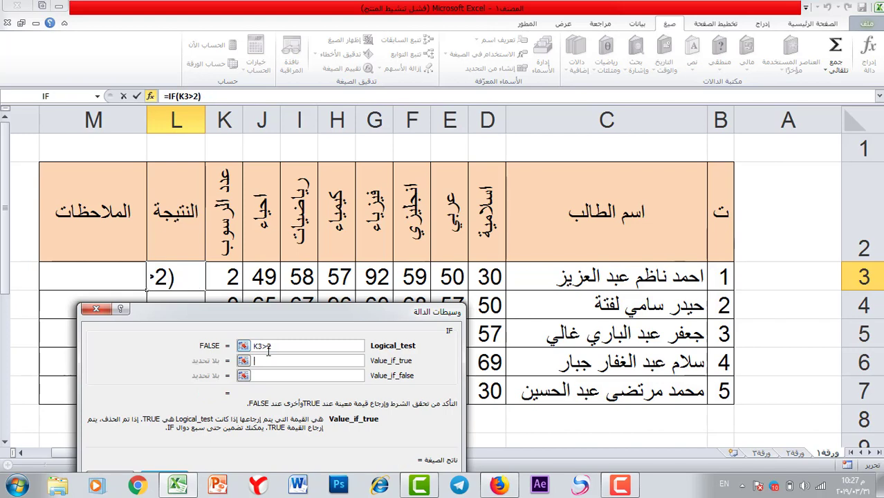
pyautogui.hotkey('alt', 'shift')
pyautogui.write('راسب')
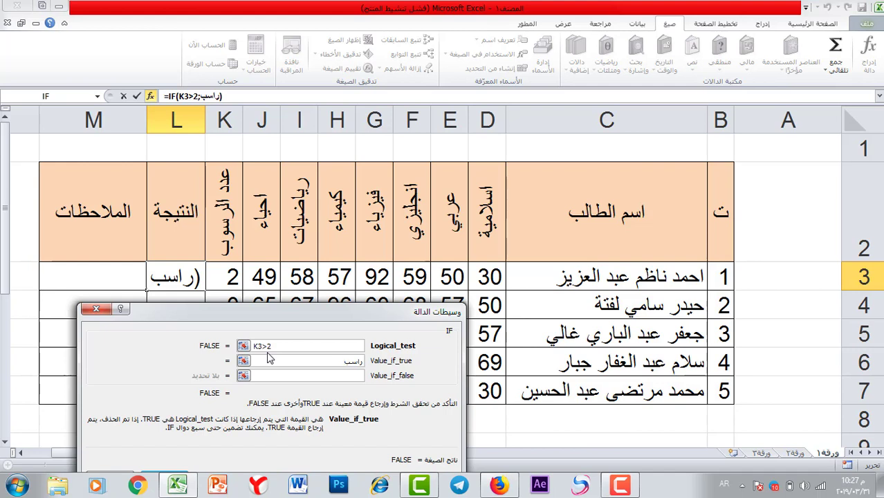
pyautogui.click(292, 375)
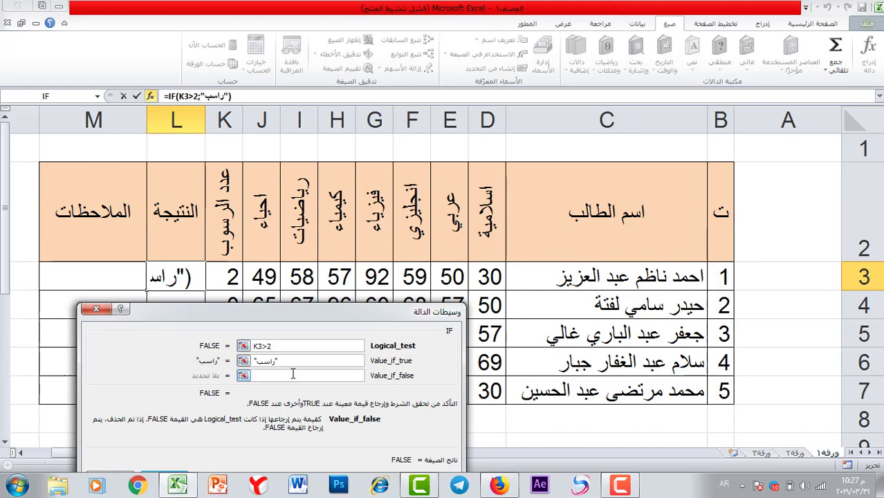
pyautogui.click(297, 362)
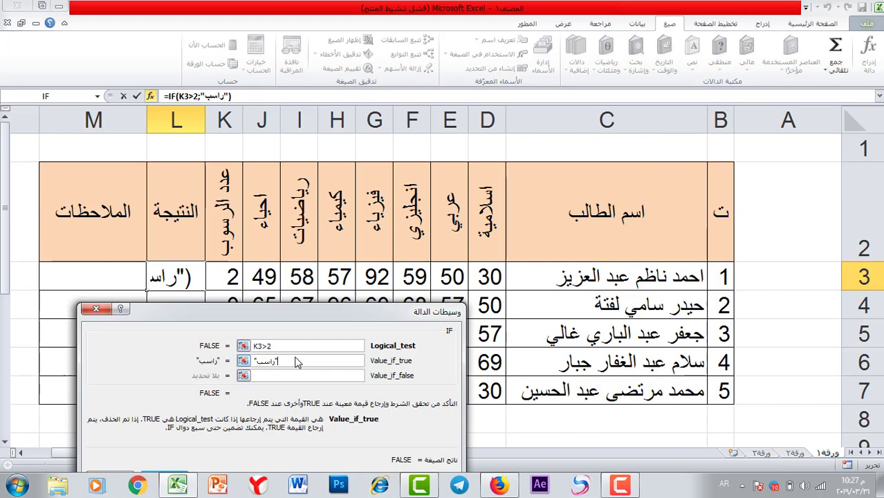
# Step: Nest a second IF function as the value if false and set its logical test to K3>0
pyautogui.press('Tab')
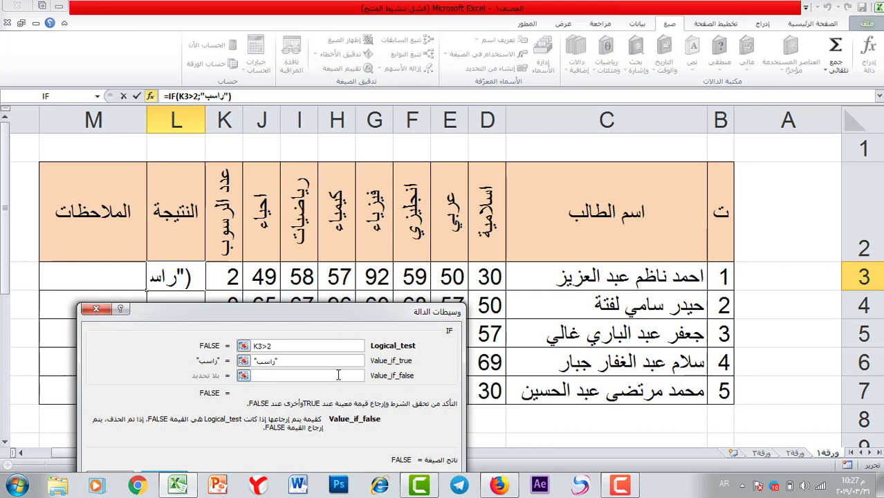
pyautogui.click(45, 97)
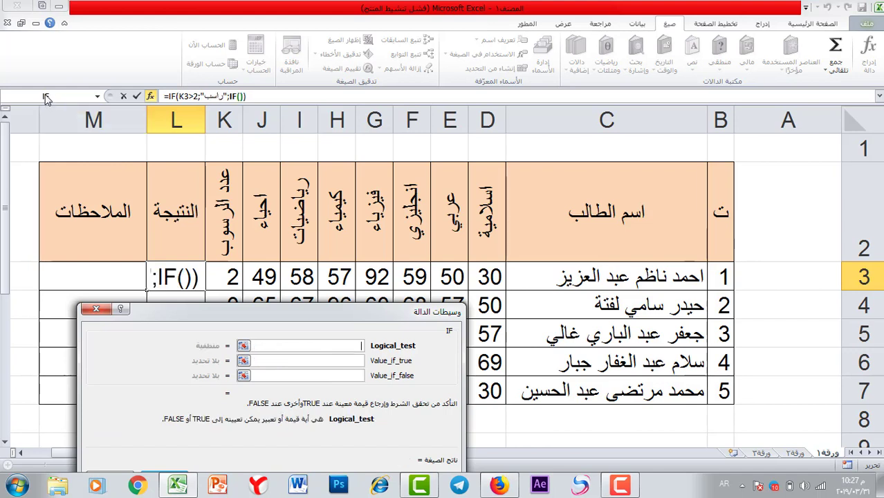
pyautogui.moveTo(307, 311); pyautogui.dragTo(293, 323)
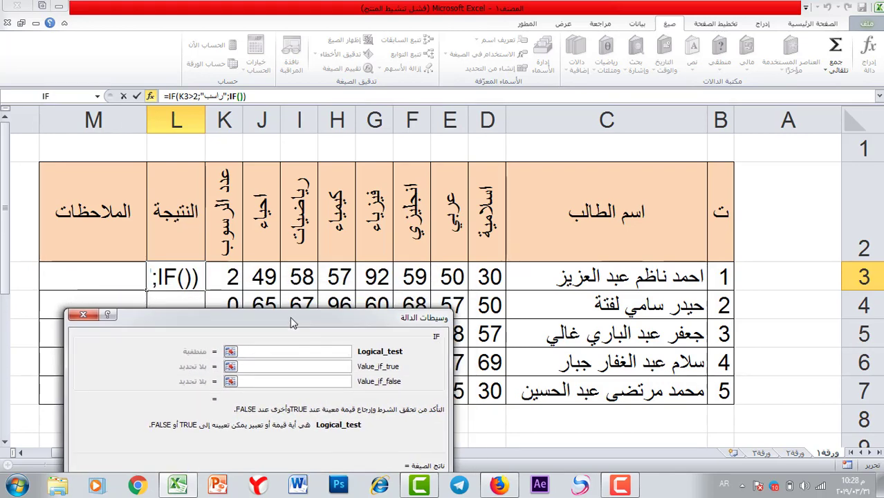
pyautogui.click(220, 273)
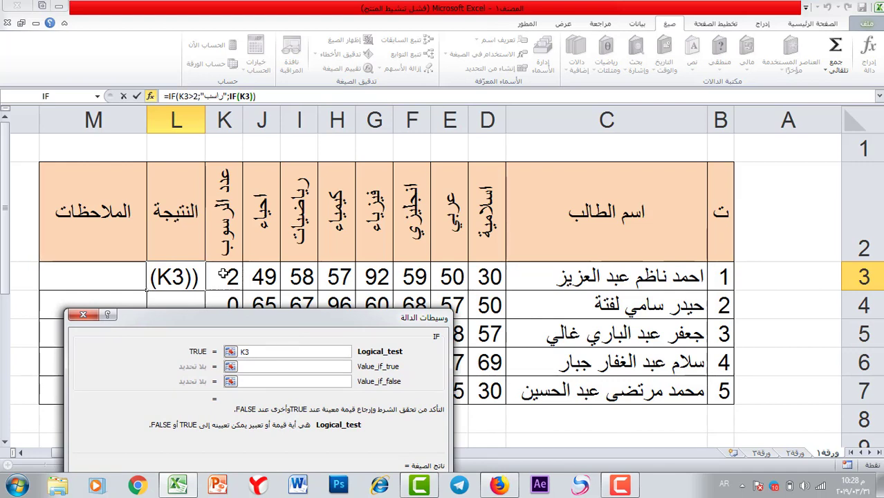
pyautogui.press('F8')
pyautogui.press('BackSpace')
pyautogui.press('BackSpace')
pyautogui.press('BackSpace')
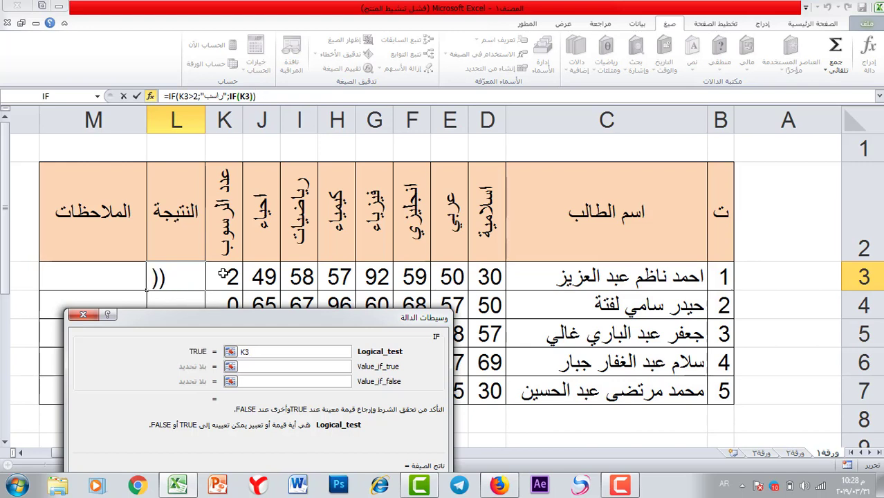
pyautogui.hotkey('alt', 'shift')
pyautogui.write('>')
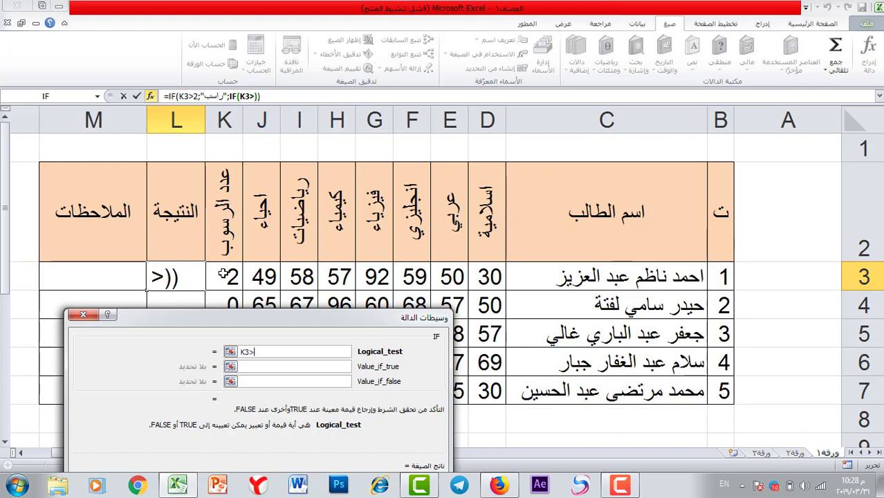
pyautogui.write('0')
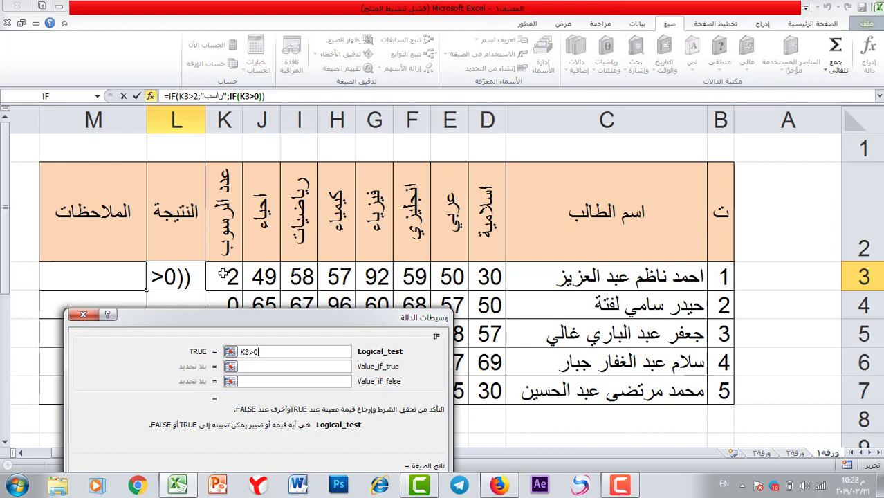
# Step: Set the nested IF function's value if true to the text "مكمل"
pyautogui.click(301, 368)
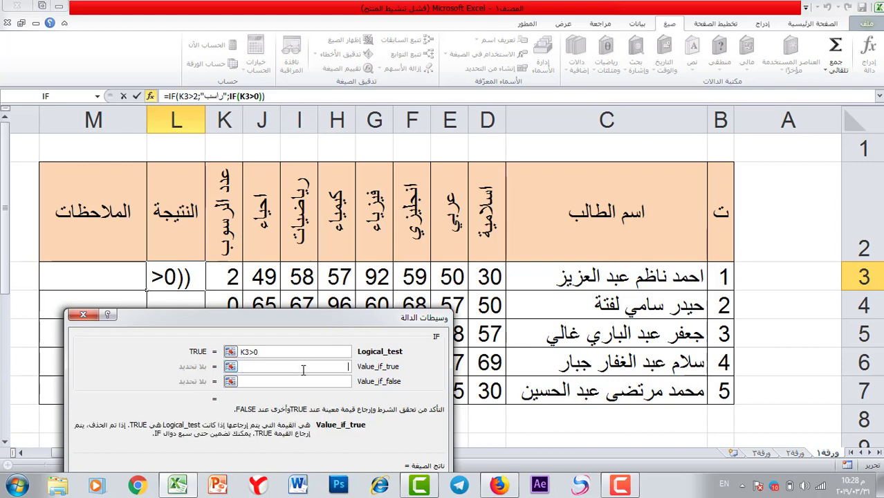
pyautogui.hotkey('alt', 'shift')
pyautogui.write('مكمل')
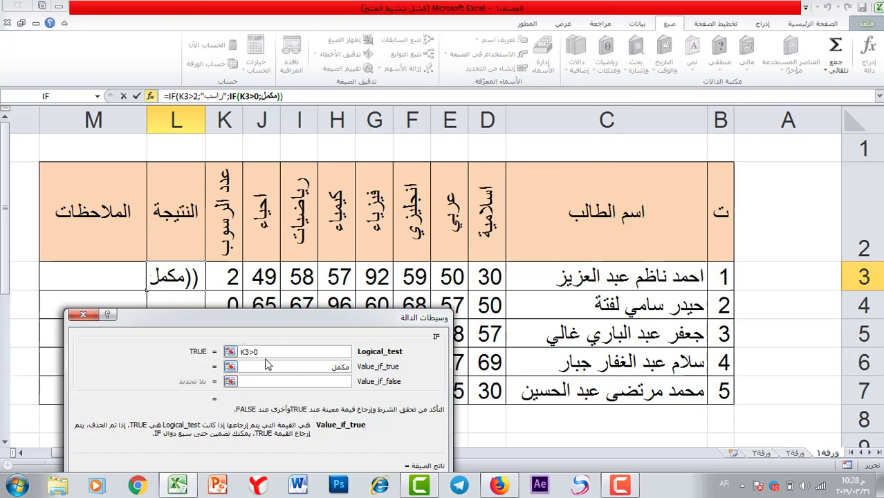
# Step: Set the nested IF function's value if false to "ناجح" and enter the completed formula in L3
pyautogui.click(308, 383)
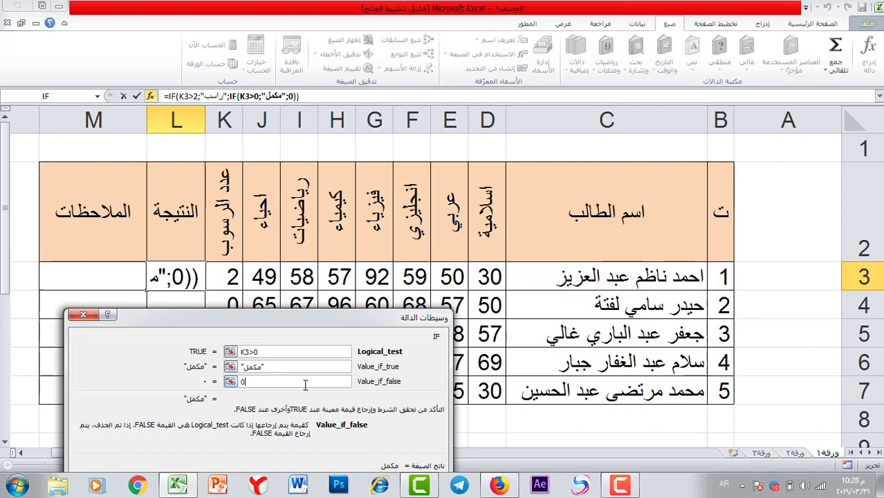
pyautogui.hotkey('alt', 'shift')
pyautogui.write('kh')
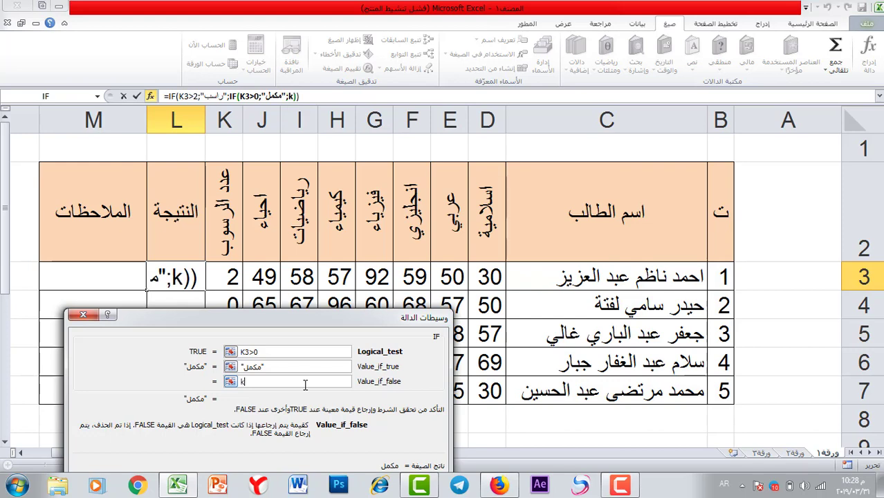
pyautogui.press('BackSpace')
pyautogui.press('BackSpace')
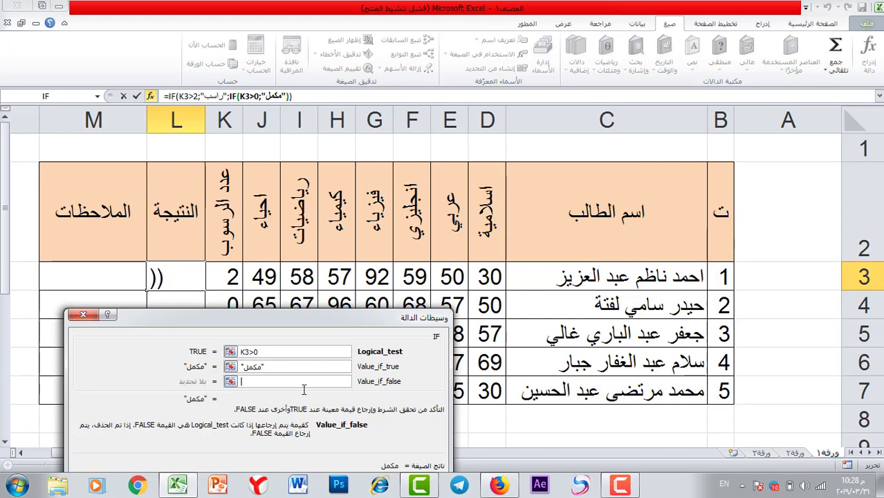
pyautogui.hotkey('alt', 'shift')
pyautogui.write('راس')
pyautogui.press('BackSpace')
pyautogui.press('BackSpace')
pyautogui.press('BackSpace')
pyautogui.write('ناجح')
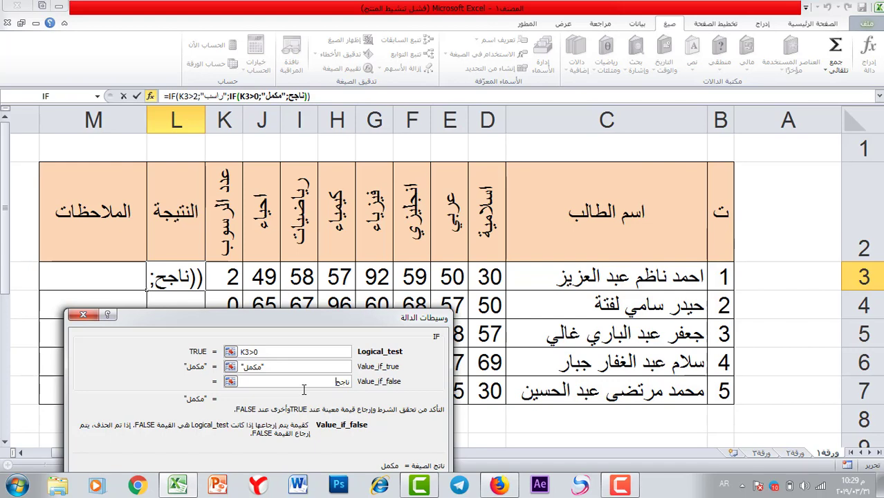
pyautogui.moveTo(281, 315); pyautogui.dragTo(276, 262)
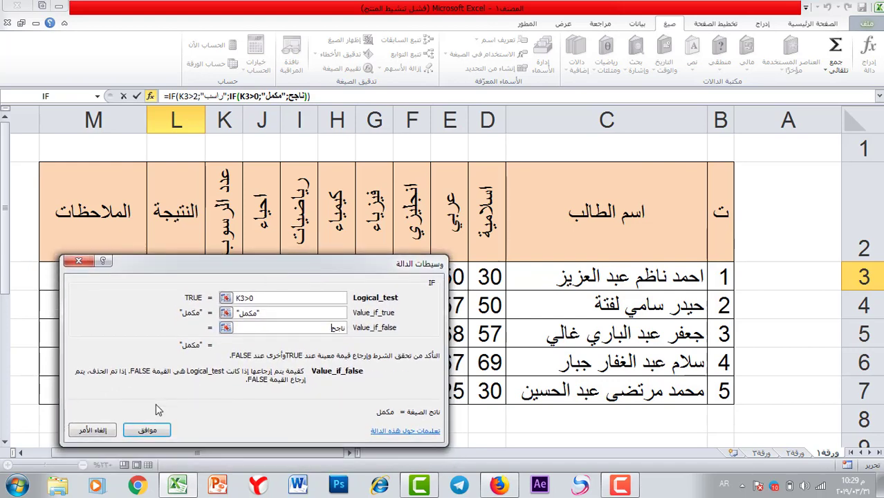
pyautogui.click(146, 429)
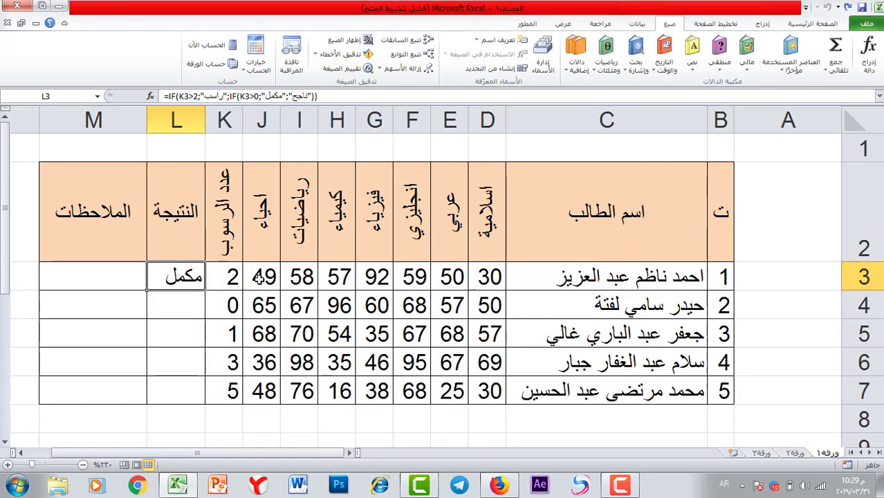
# Step: Copy the result formula from L3 down to L7, checking it against the failure counts in column K
pyautogui.click(217, 276)
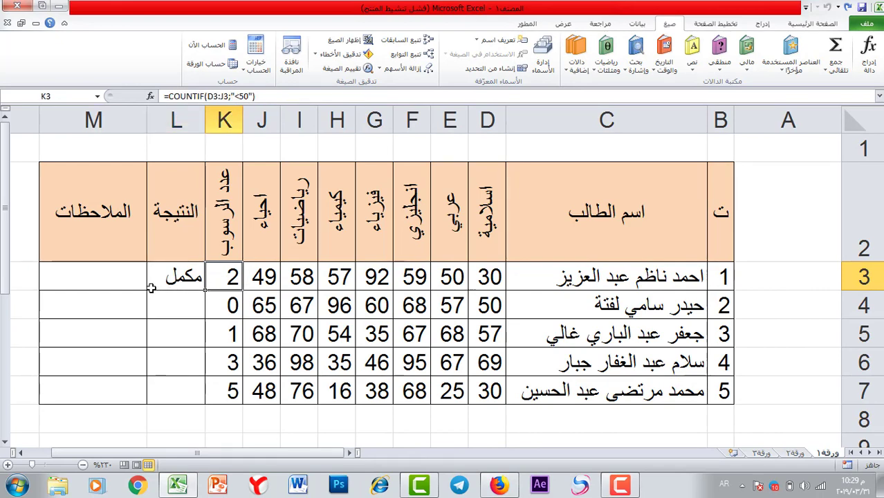
pyautogui.click(154, 284)
pyautogui.moveTo(147, 291); pyautogui.dragTo(148, 325)
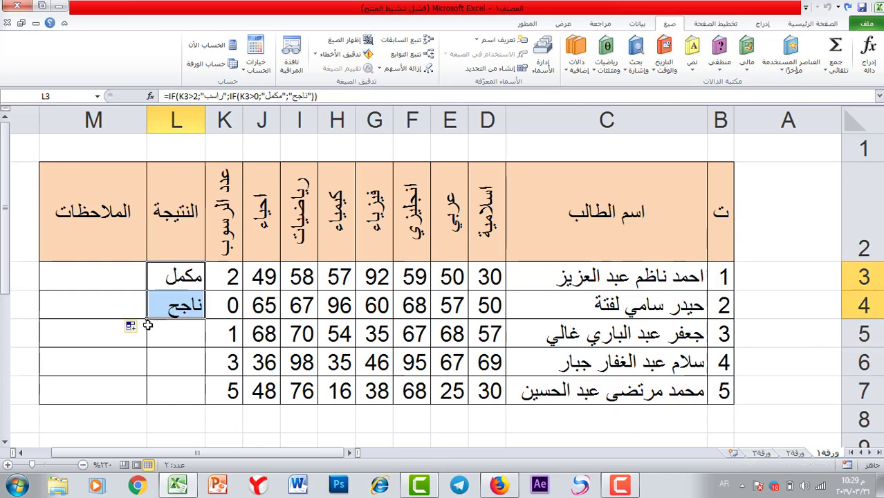
pyautogui.click(233, 305)
pyautogui.click(170, 313)
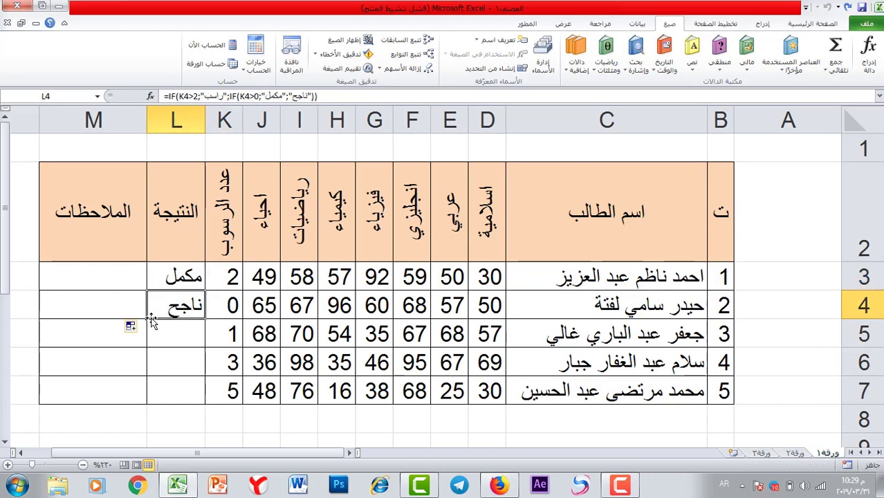
pyautogui.moveTo(149, 319); pyautogui.dragTo(150, 355)
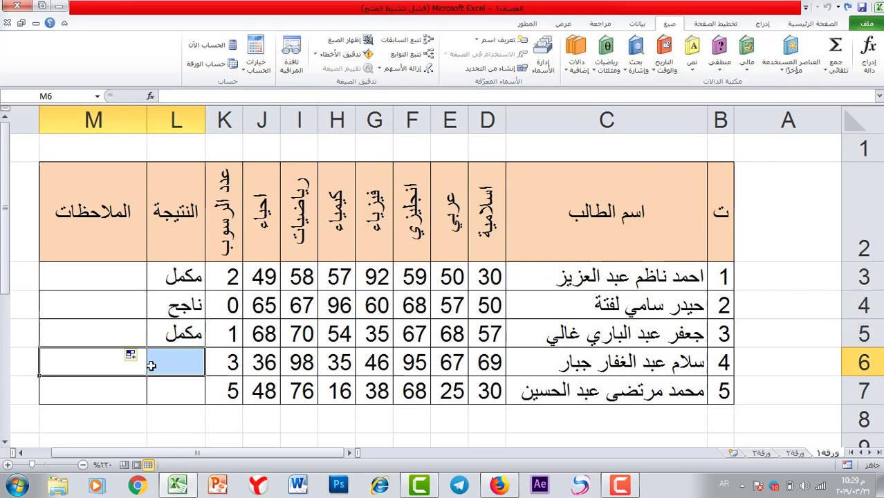
pyautogui.click(158, 335)
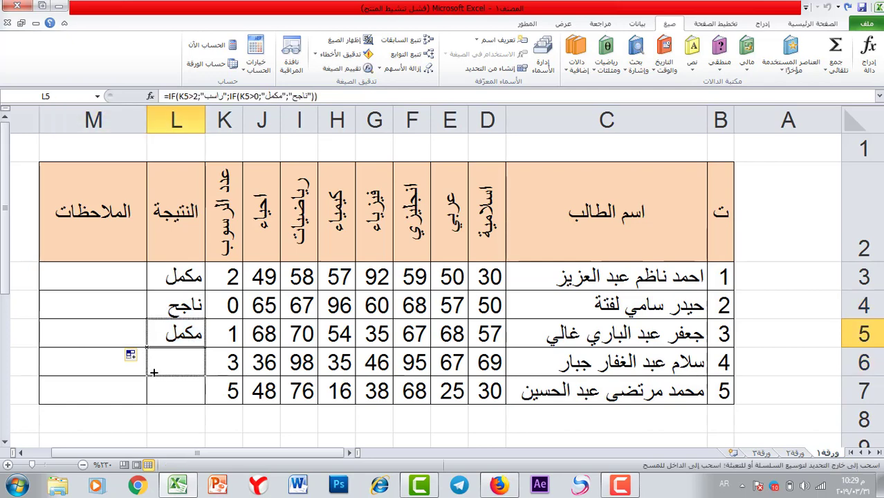
pyautogui.moveTo(147, 348); pyautogui.dragTo(149, 401)
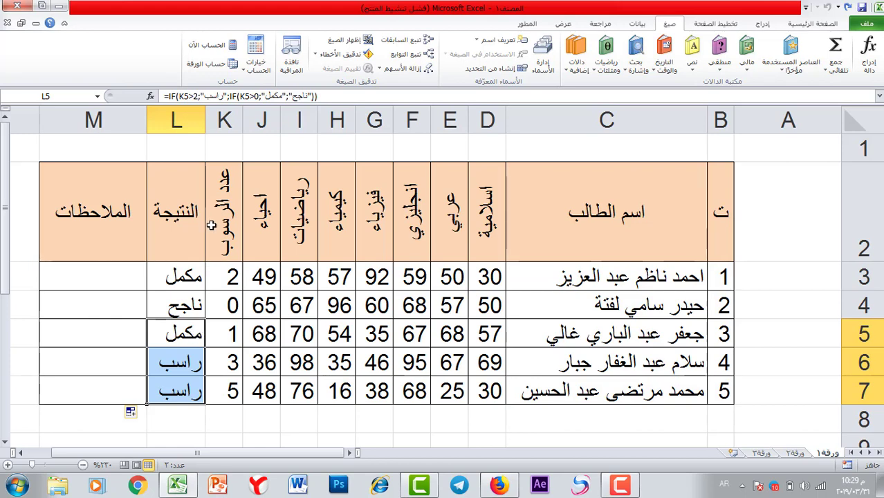
# Step: Hide column K, which holds the failure counts
pyautogui.moveTo(223, 205); pyautogui.dragTo(223, 393)
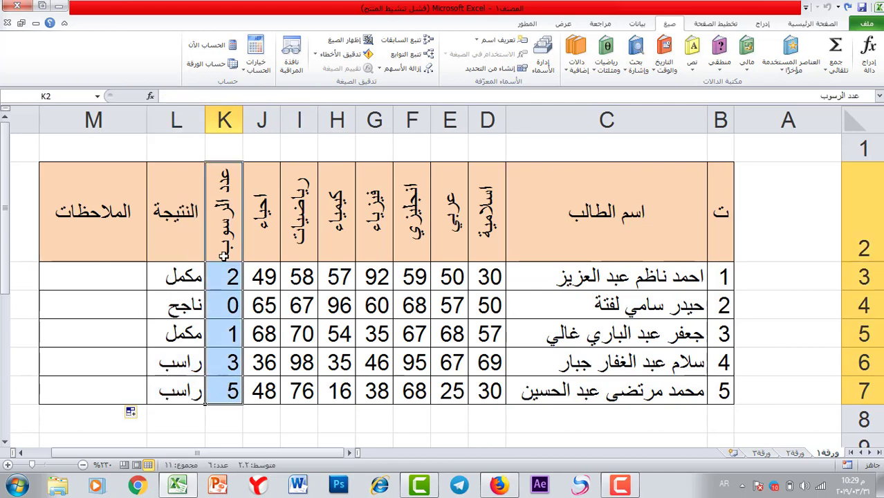
pyautogui.click(225, 122)
pyautogui.rightClick(226, 123)
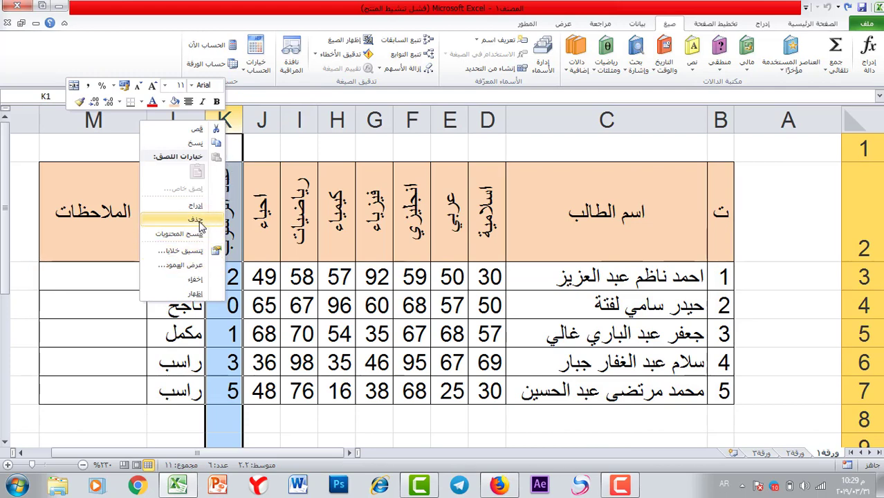
pyautogui.click(196, 279)
pyautogui.click(192, 326)
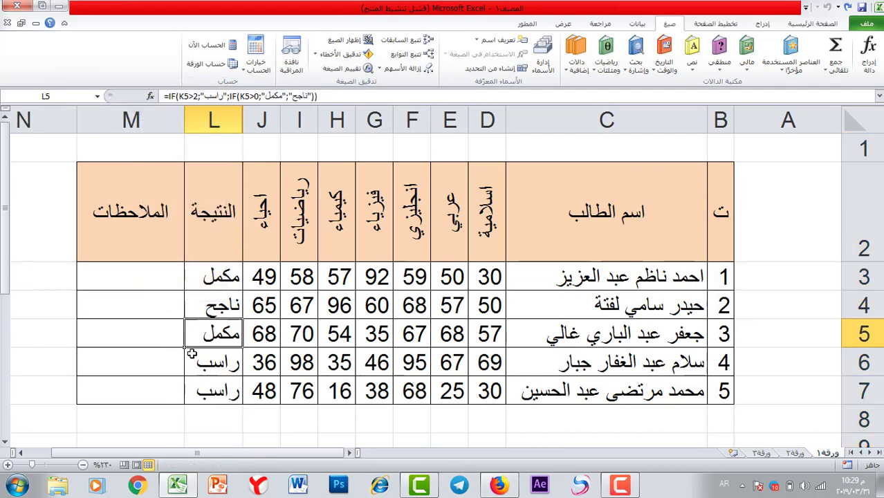
# Step: Add a text-contains conditional formatting rule to L3:L7 that highlights "ناجح" with green fill and dark green text
pyautogui.click(223, 275)
pyautogui.moveTo(224, 301); pyautogui.dragTo(224, 393)
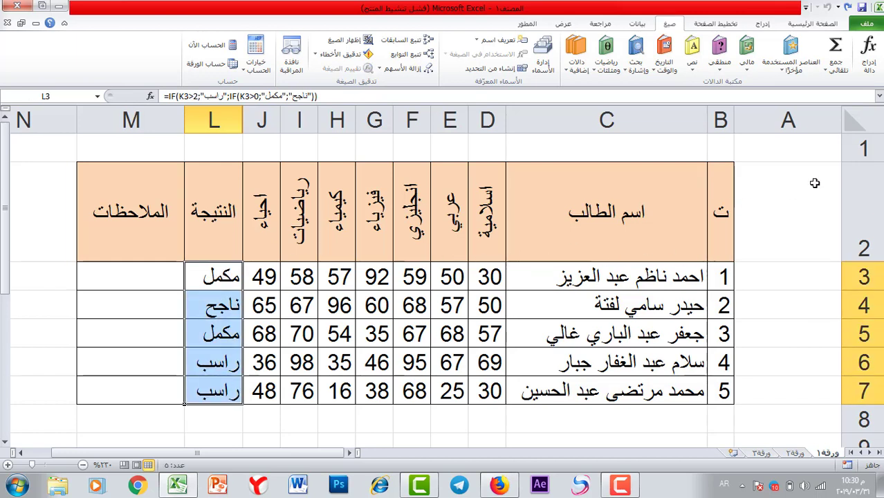
pyautogui.click(815, 24)
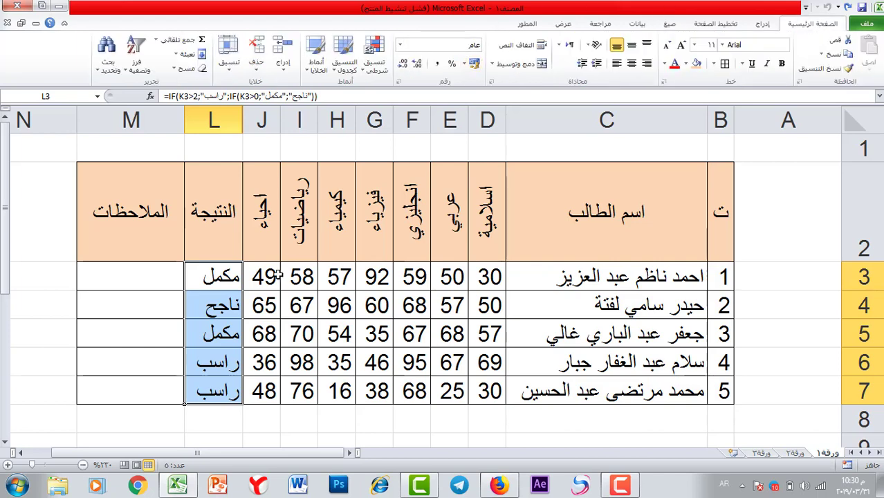
pyautogui.moveTo(217, 277); pyautogui.dragTo(209, 394)
pyautogui.click(374, 59)
pyautogui.moveTo(301, 101)
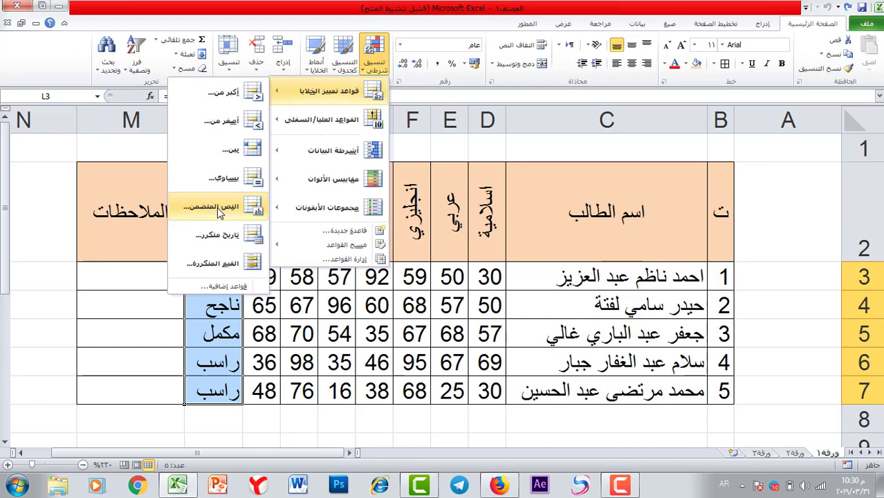
pyautogui.click(218, 210)
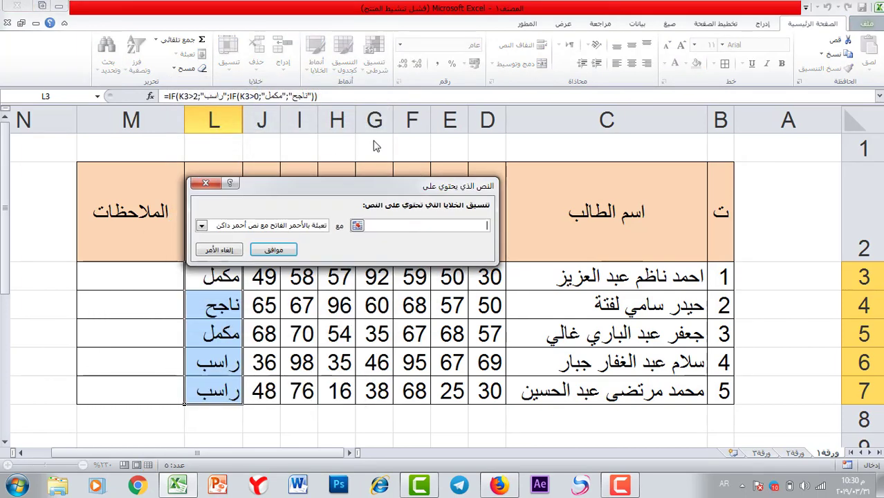
pyautogui.write('ن')
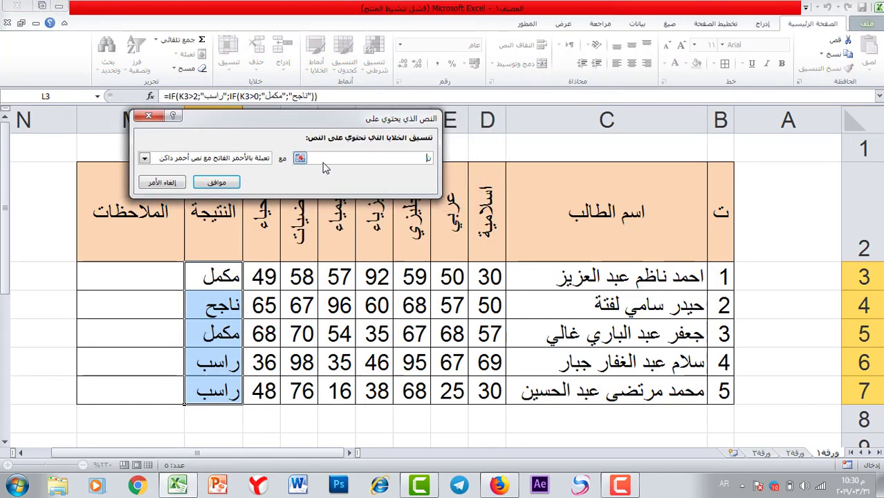
pyautogui.write('اجح')
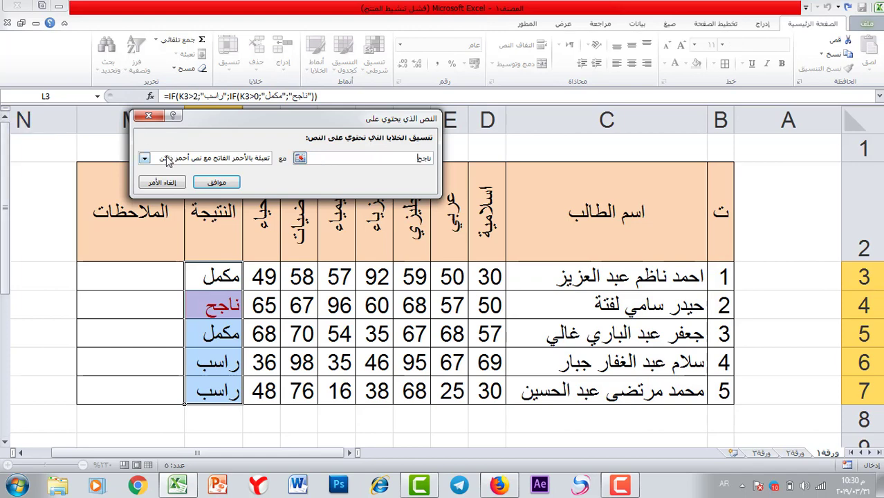
pyautogui.click(144, 159)
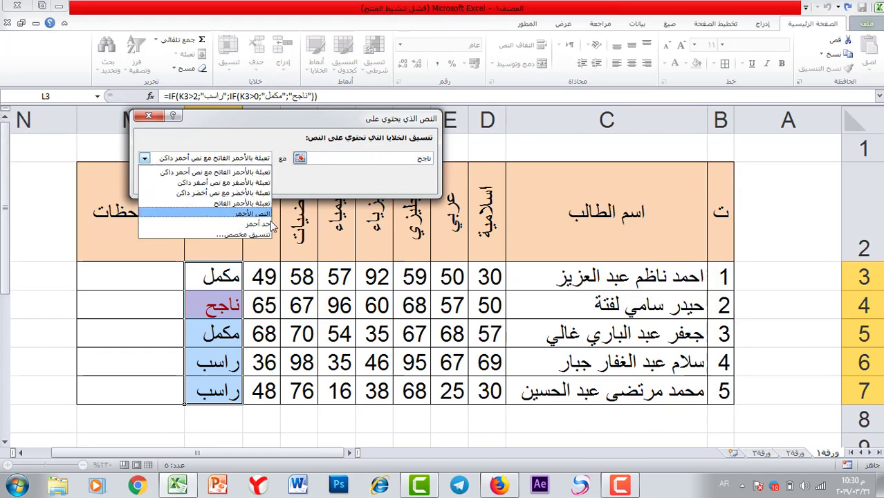
pyautogui.click(238, 193)
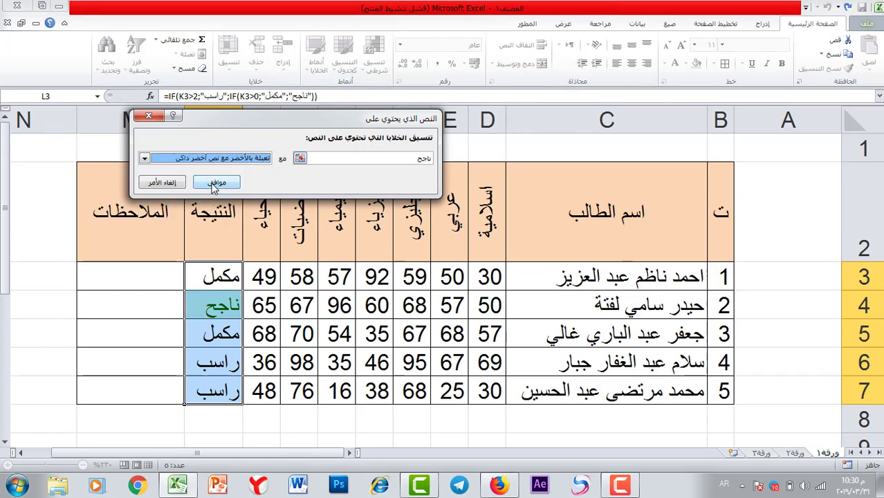
pyautogui.click(199, 186)
pyautogui.click(208, 334)
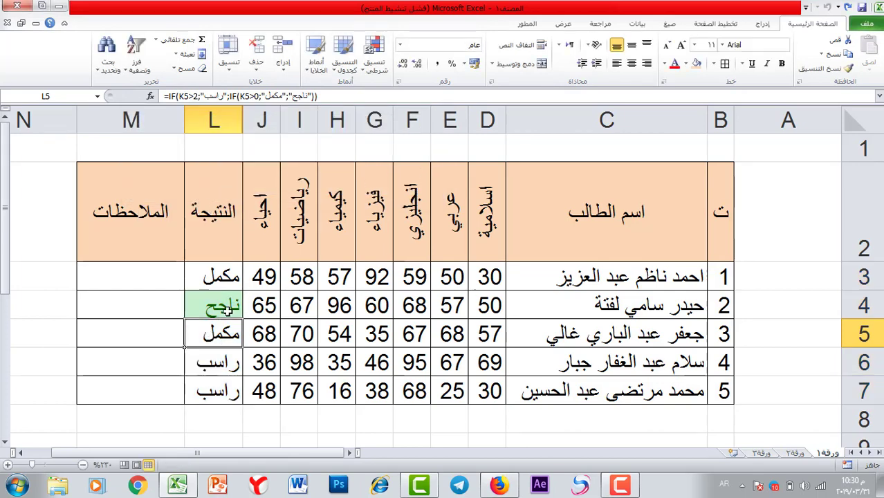
# Step: Add another text-contains rule to L3:L7 that highlights "مكمل" with yellow fill and dark yellow text
pyautogui.moveTo(220, 280); pyautogui.dragTo(222, 389)
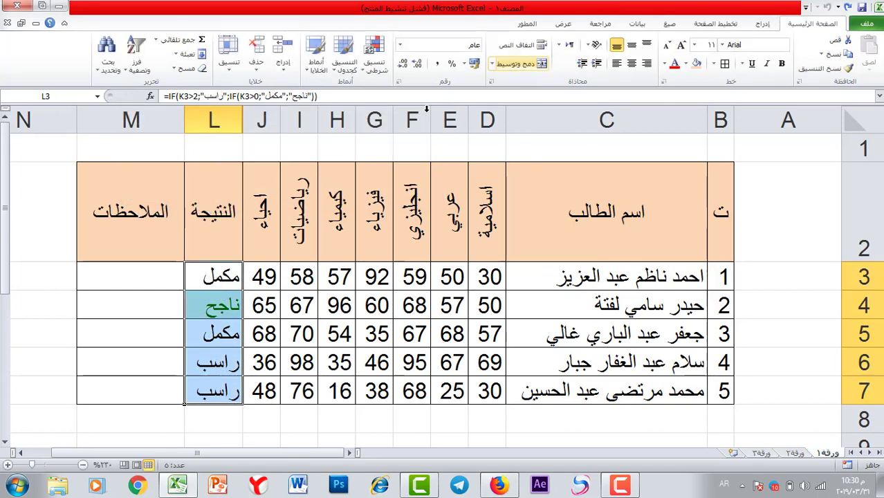
pyautogui.moveTo(231, 274); pyautogui.dragTo(225, 391)
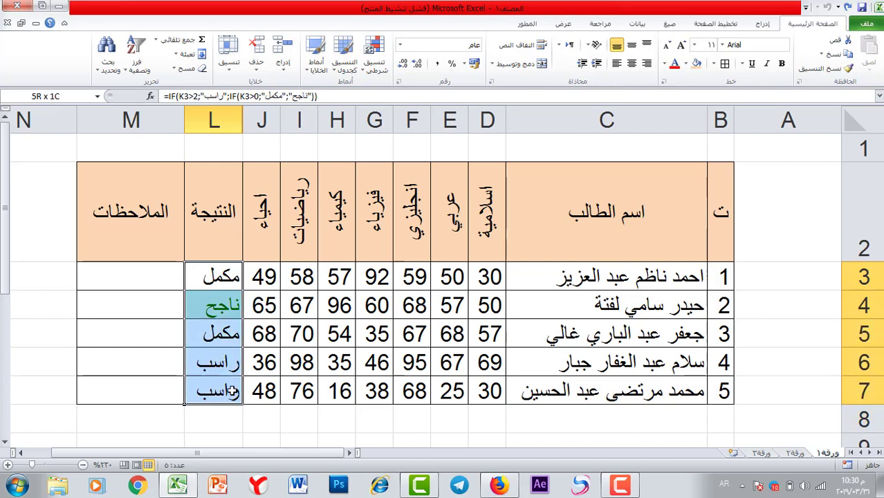
pyautogui.click(368, 72)
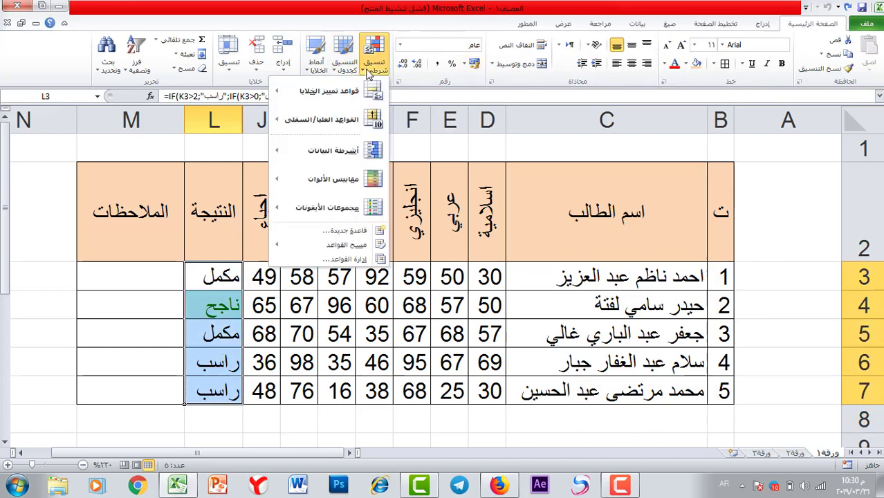
pyautogui.moveTo(291, 91)
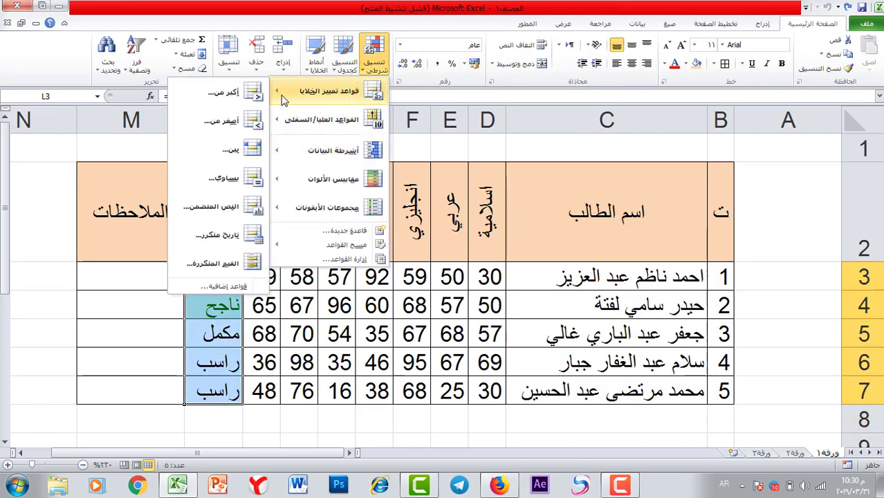
pyautogui.click(225, 209)
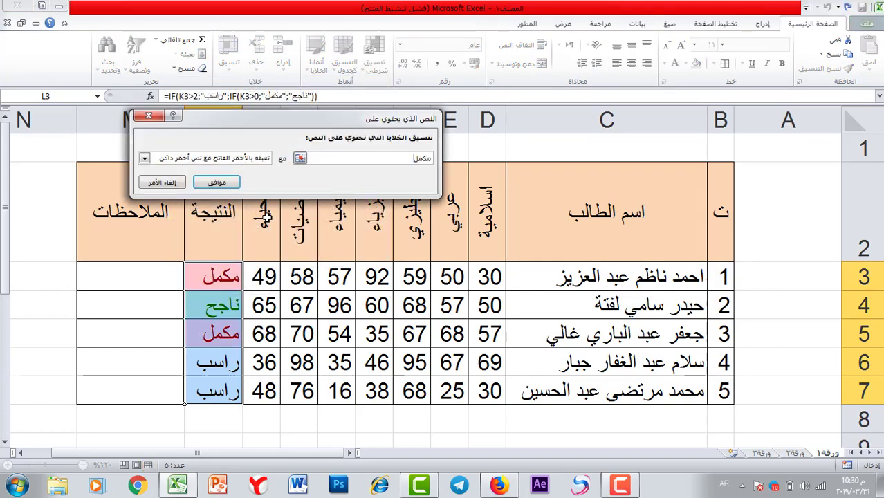
pyautogui.click(145, 158)
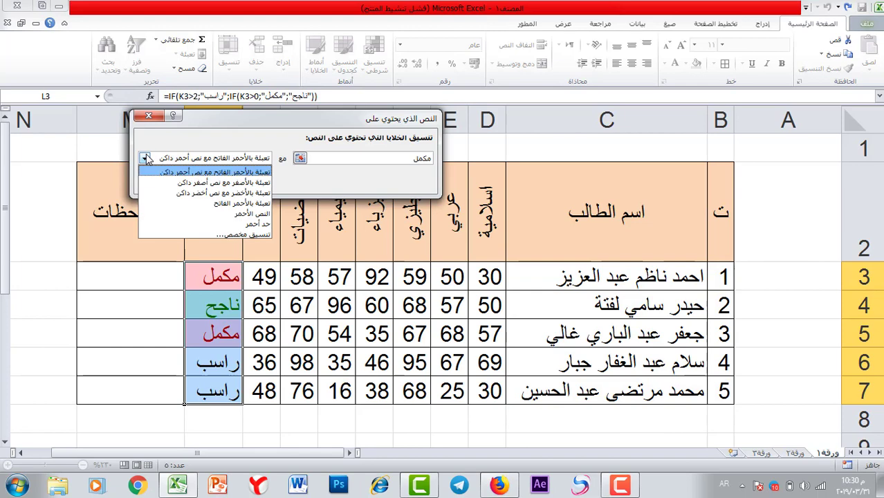
pyautogui.click(223, 182)
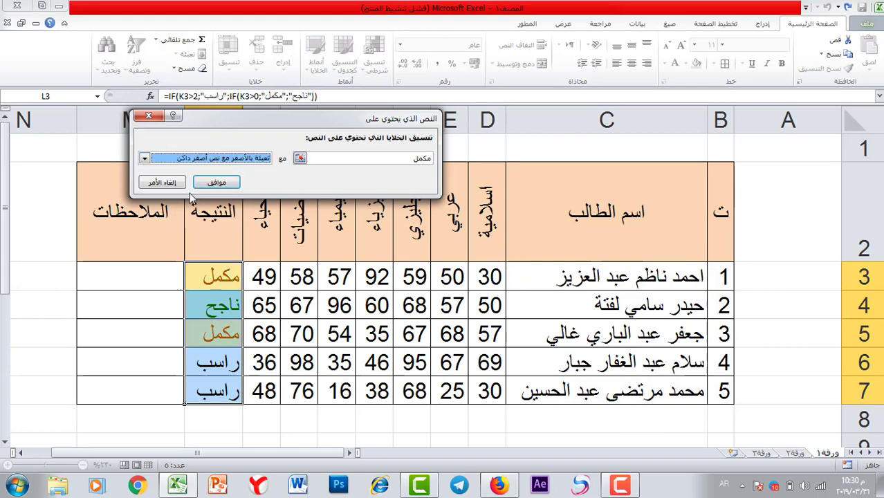
pyautogui.click(211, 163)
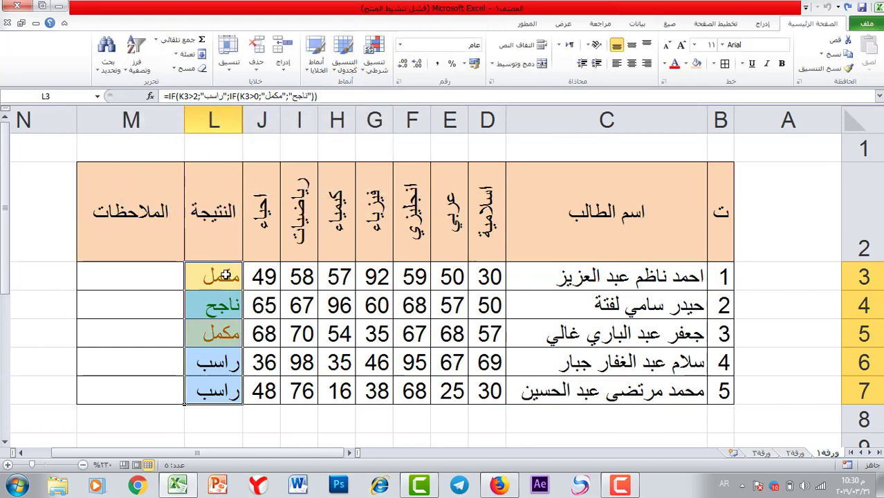
# Step: Add a third text-contains rule to L3:L7 that highlights "راسب" with light red fill and dark red text
pyautogui.moveTo(225, 275); pyautogui.dragTo(237, 372)
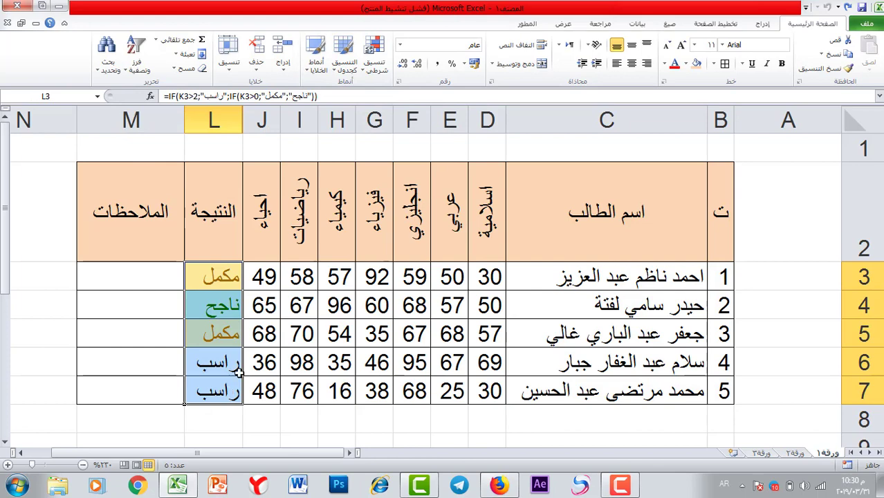
pyautogui.click(373, 62)
pyautogui.moveTo(325, 90)
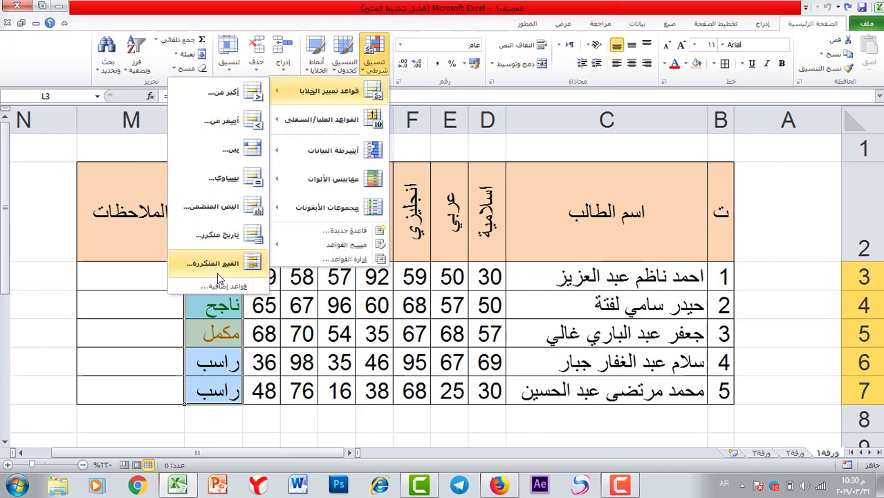
pyautogui.click(219, 207)
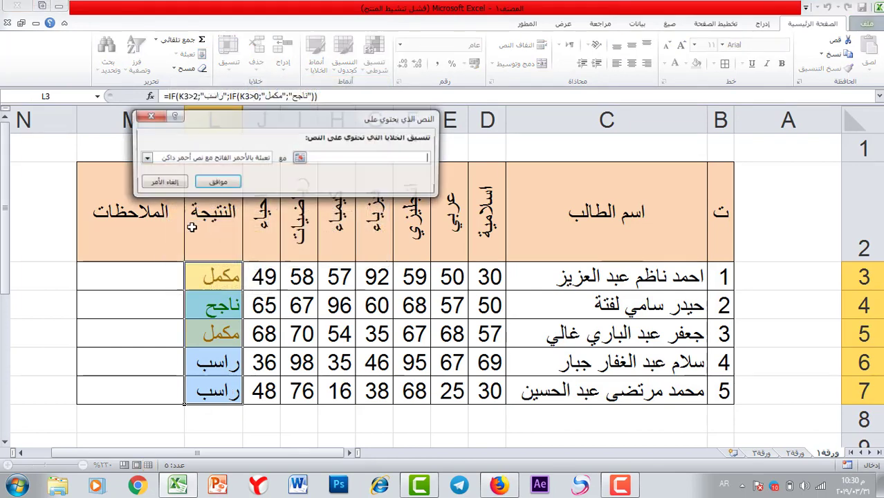
pyautogui.write('راسب')
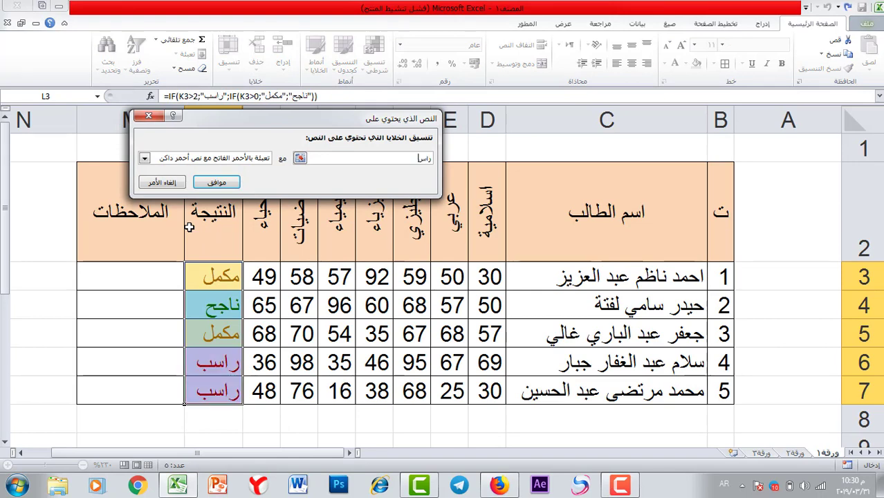
pyautogui.click(144, 158)
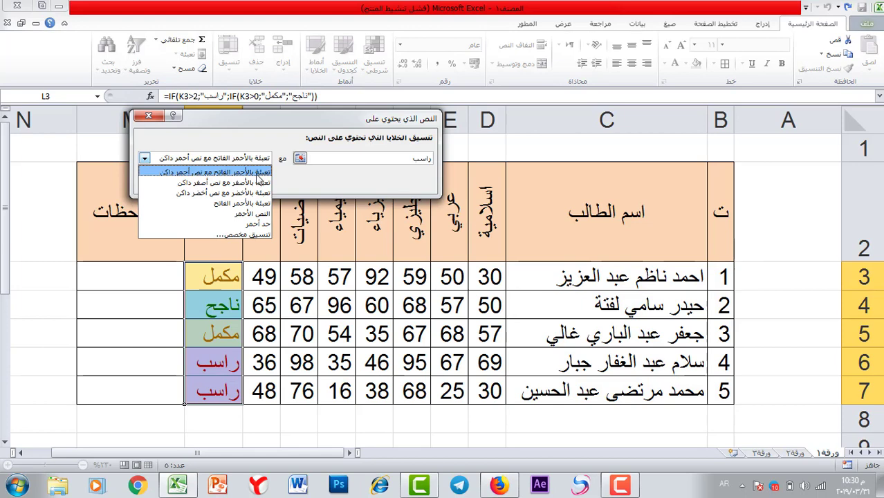
pyautogui.click(257, 173)
pyautogui.click(218, 181)
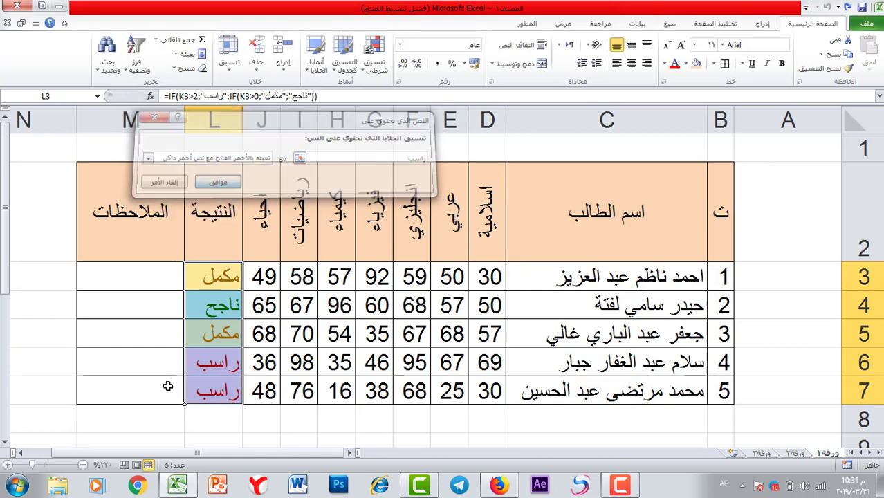
pyautogui.click(168, 386)
pyautogui.click(217, 266)
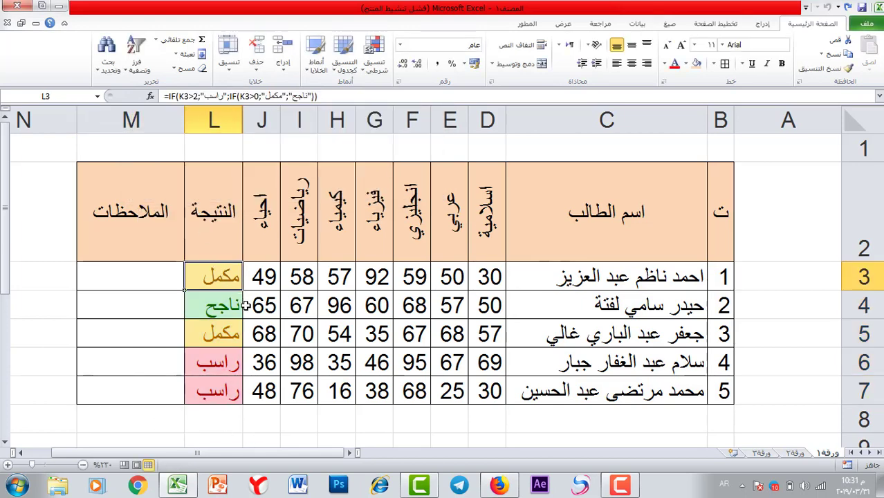
pyautogui.click(228, 307)
pyautogui.click(229, 338)
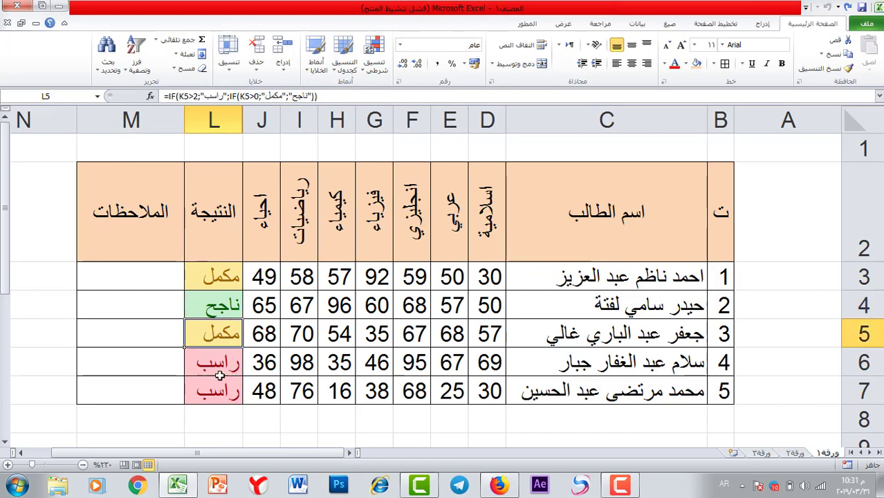
pyautogui.moveTo(220, 372); pyautogui.dragTo(219, 381)
pyautogui.click(128, 373)
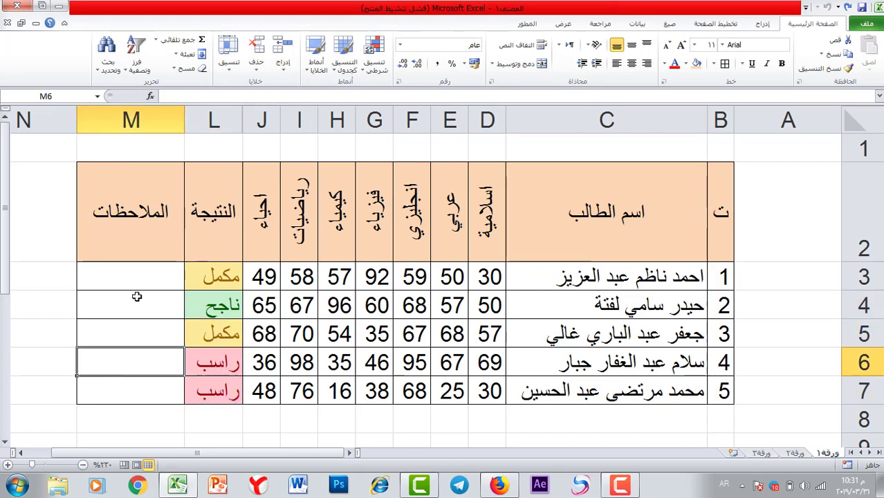